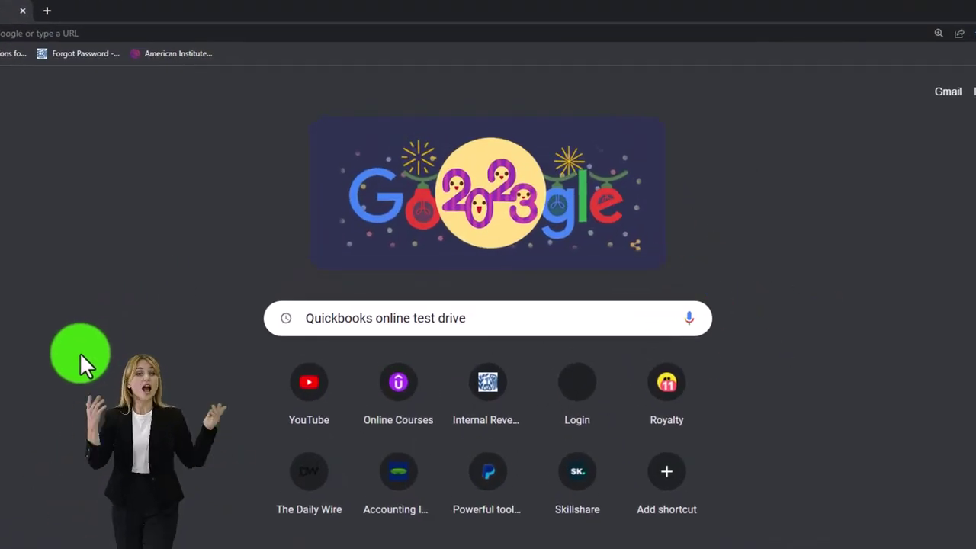
Step: Search Google for "Quickbooks online test drive" and open the "Test drive QuickBooks Online" result
key(Return)
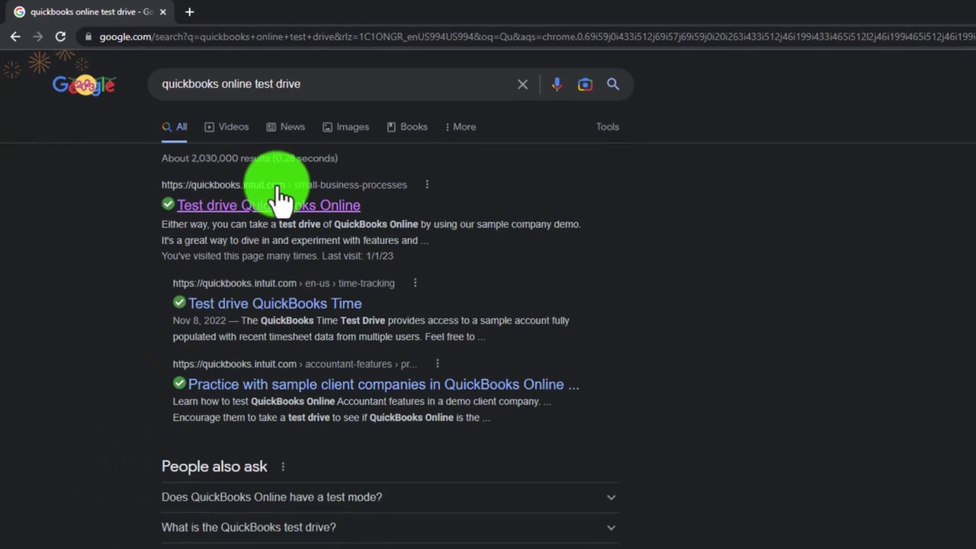
click(282, 205)
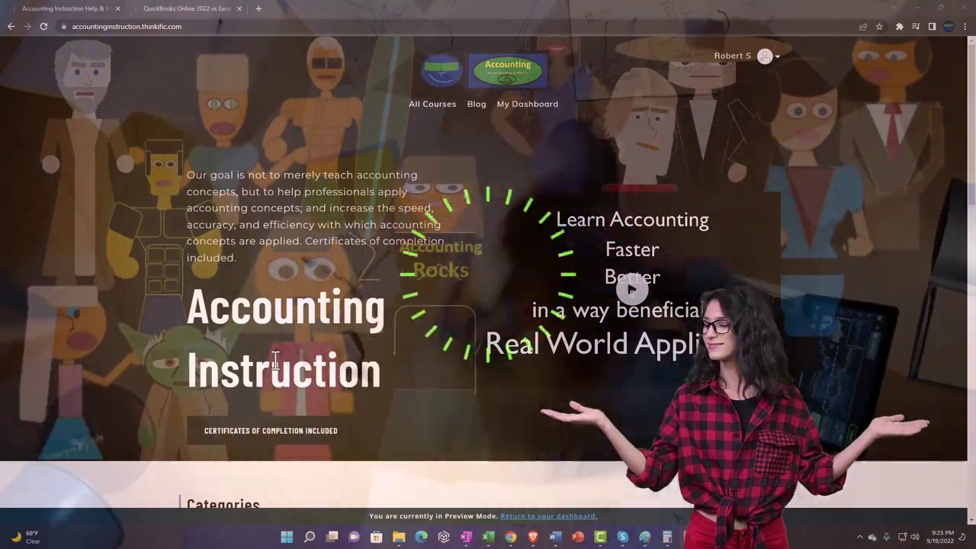
Step: Look through the Accounting Instruction course categories and the lesson sections of the QuickBooks Online 2022 course
scroll(135, 420, down, 6)
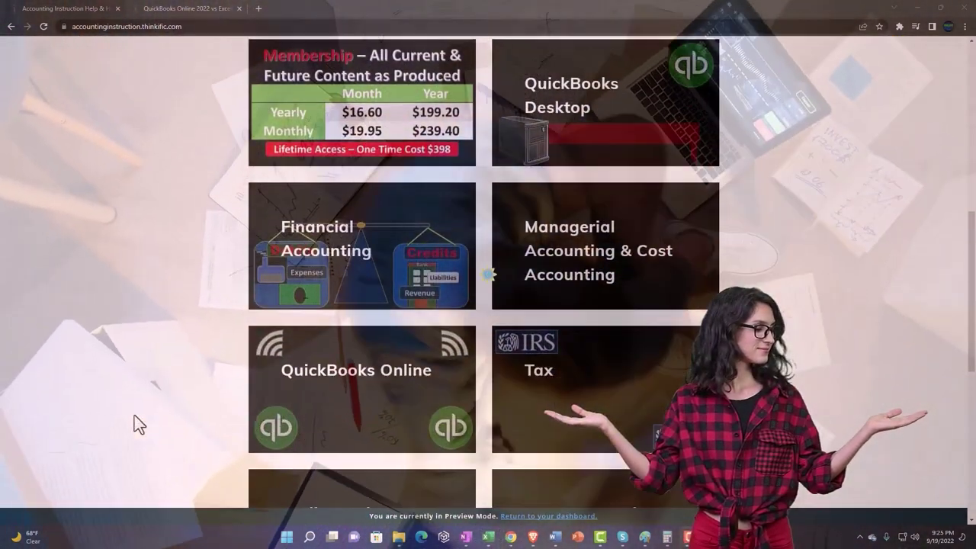
scroll(134, 418, down, 5)
scroll(134, 425, down, 2)
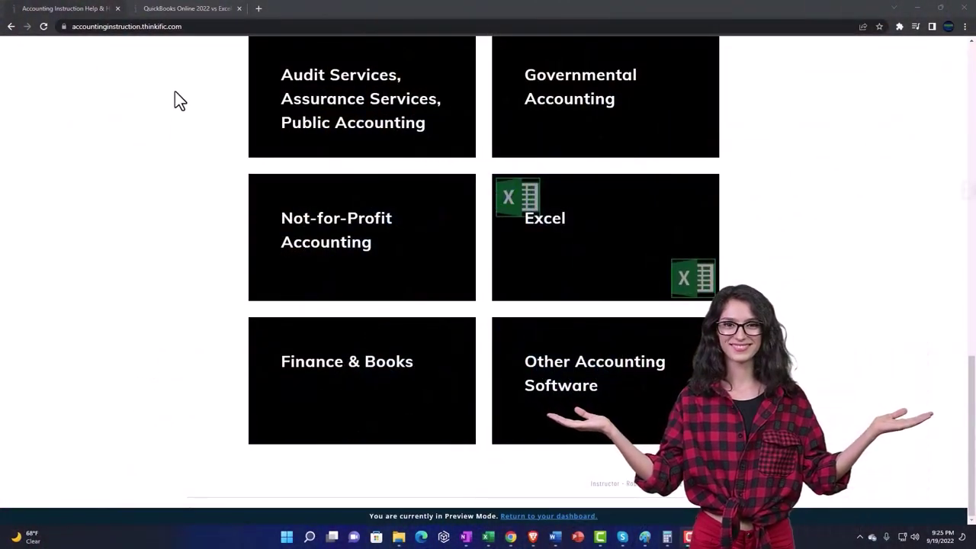
click(175, 9)
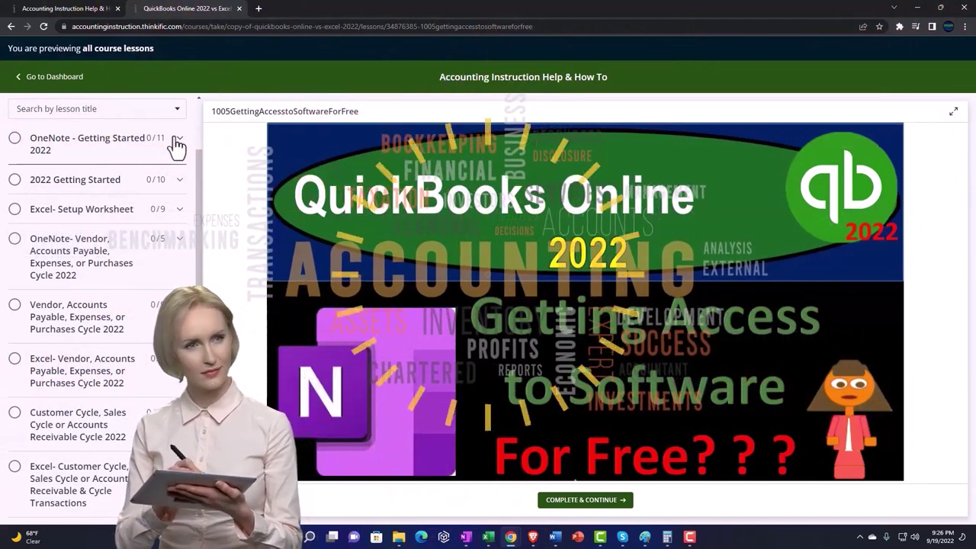
click(177, 144)
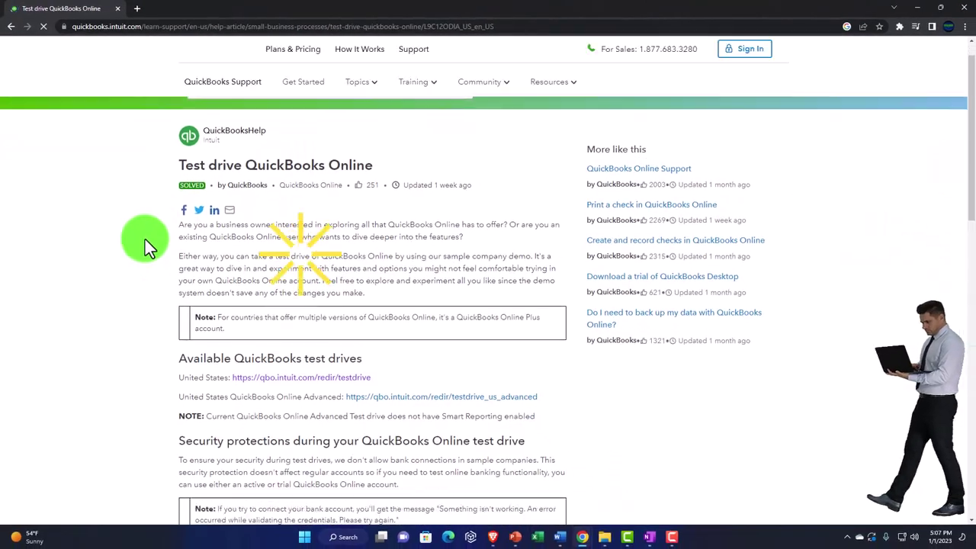
Step: Open the United States QuickBooks Online test drive company and enlarge the page to 125%
scroll(152, 251, down, 3)
click(251, 259)
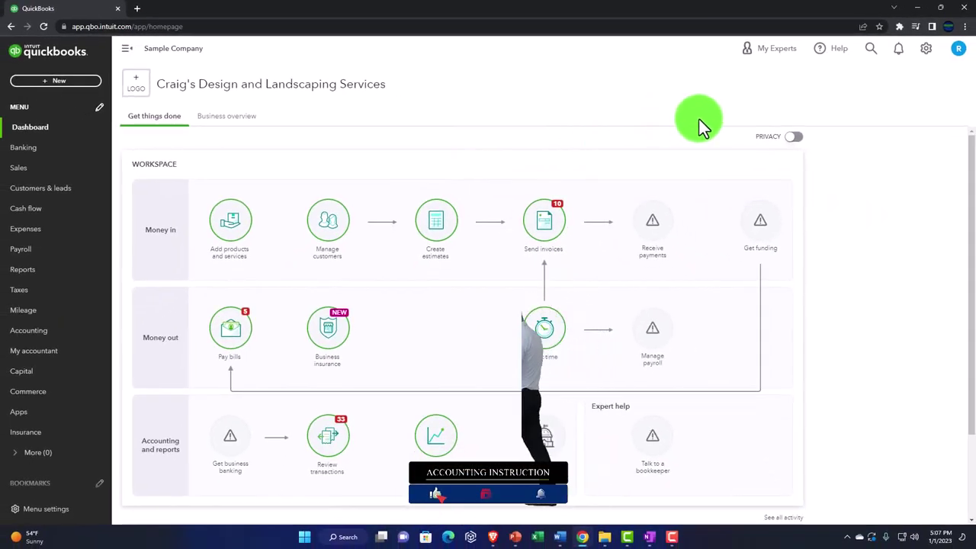
key(ctrl+plus)
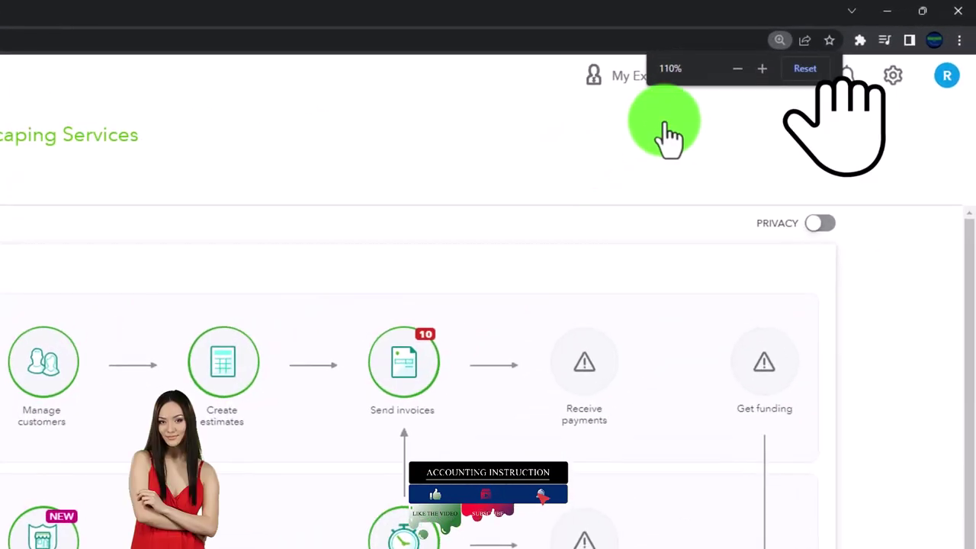
key(ctrl+plus)
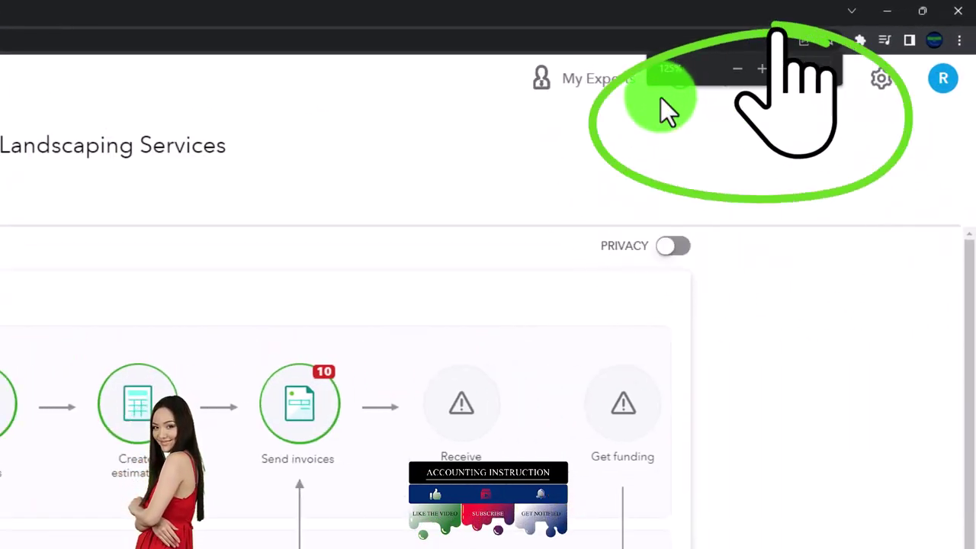
Step: Check in the company settings whether Accountant view or Business view is in use
click(885, 91)
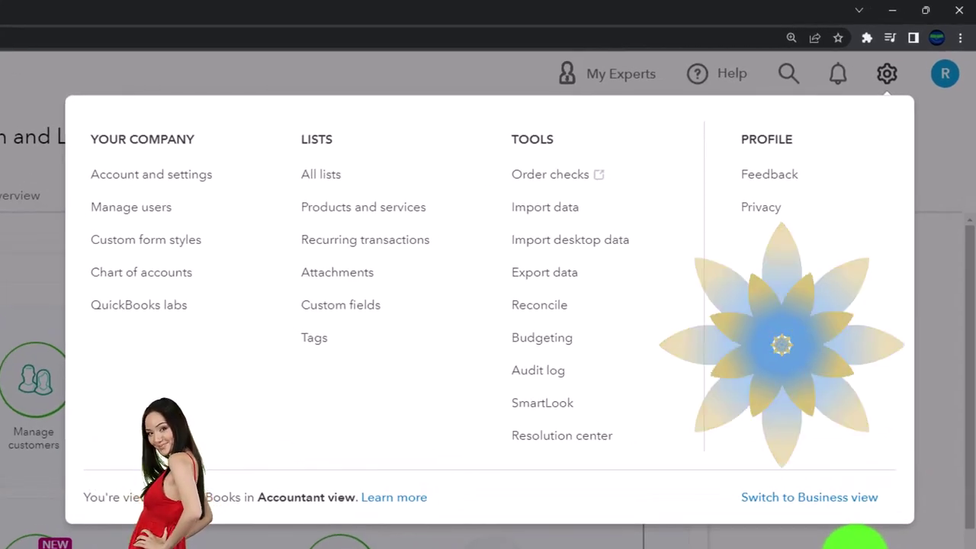
click(856, 541)
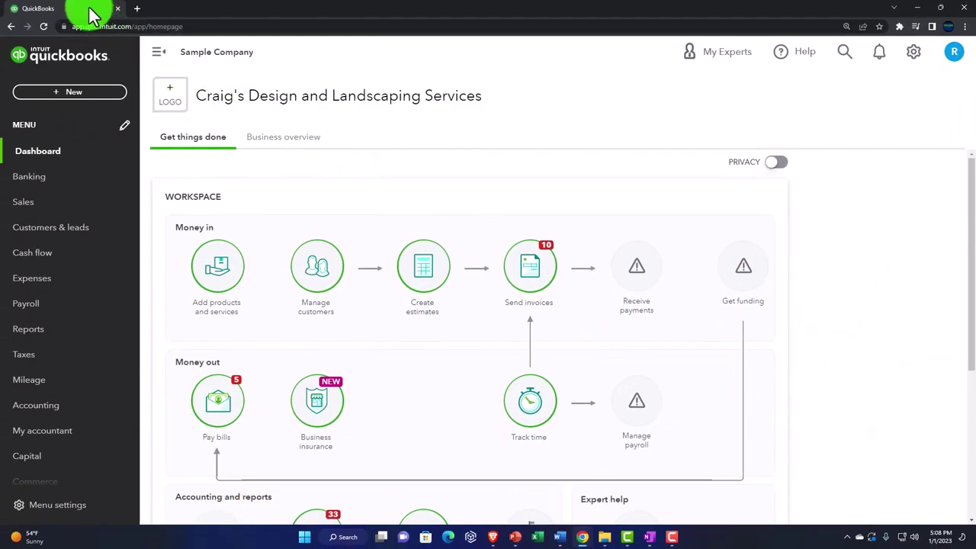
Step: Duplicate the QuickBooks browser tab twice
right_click(91, 14)
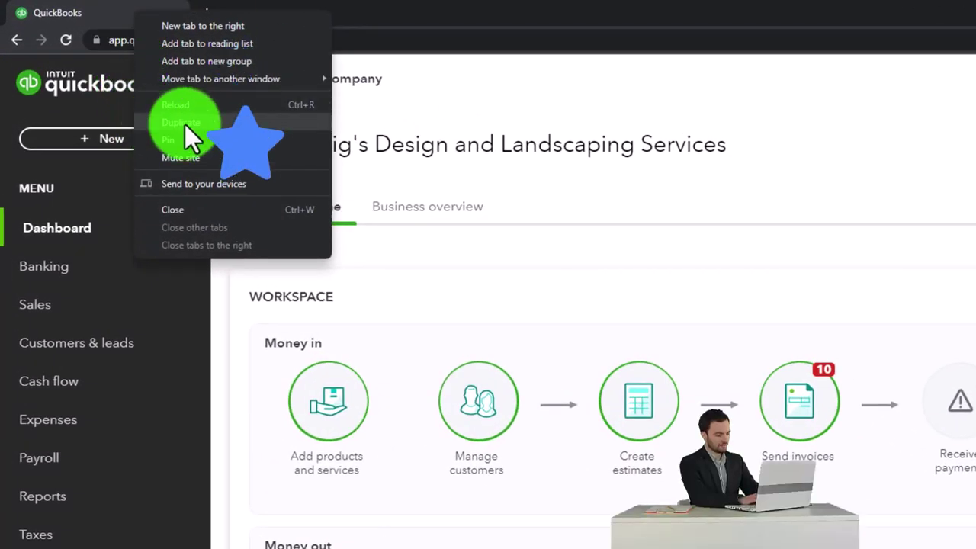
click(185, 125)
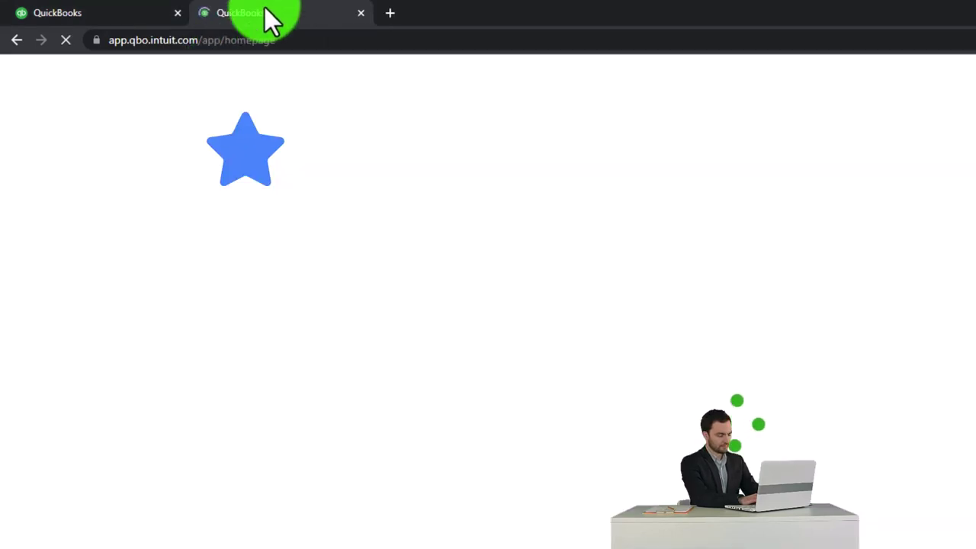
right_click(266, 10)
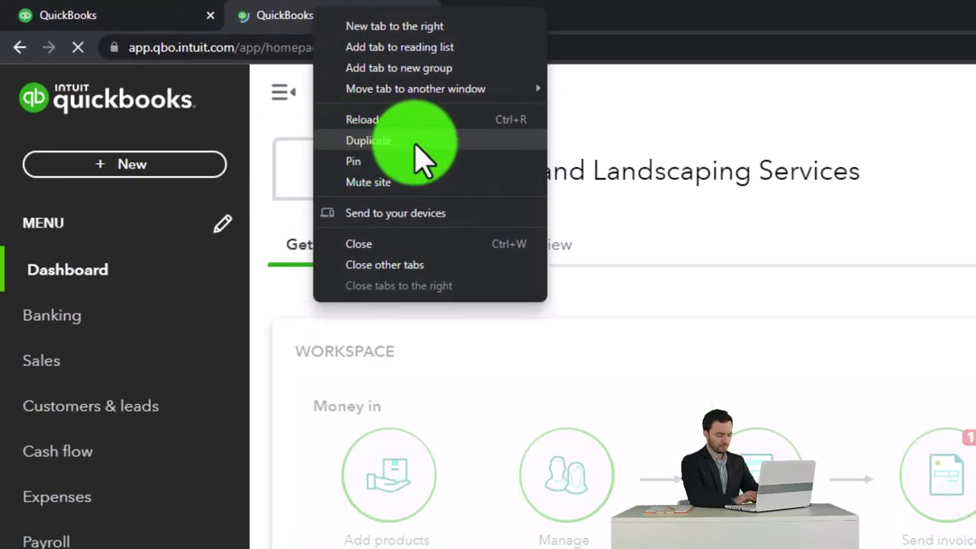
click(424, 141)
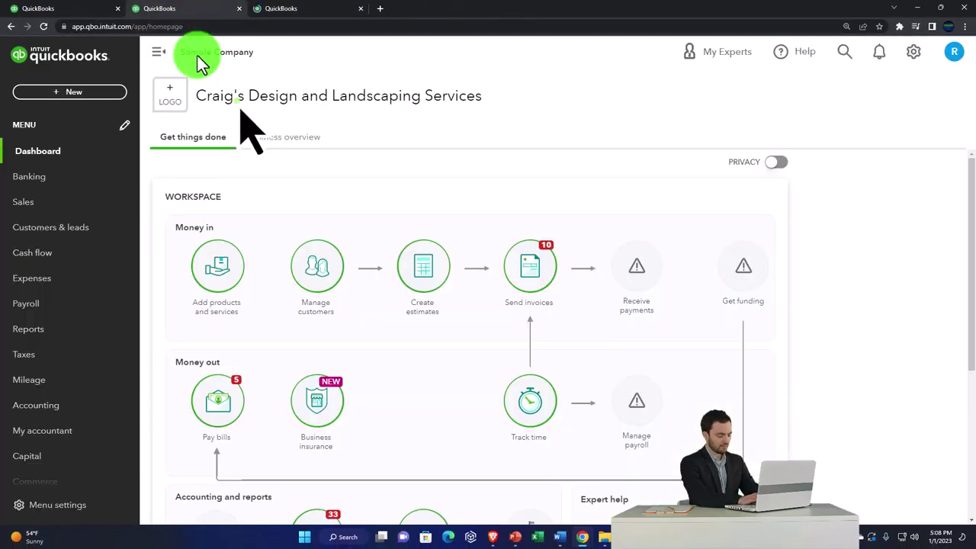
Step: Open the Balance Sheet report in the second browser tab and the Profit and Loss report in the third
click(29, 331)
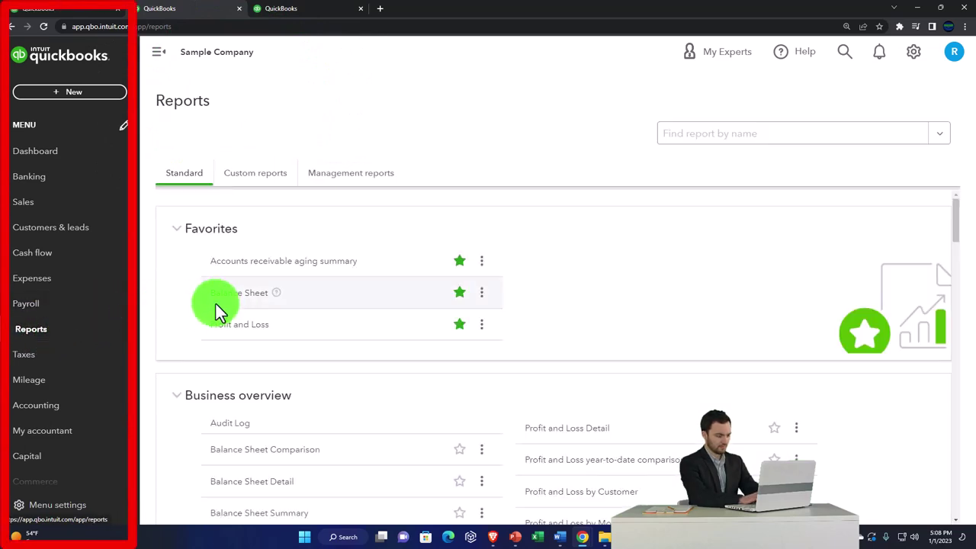
click(228, 297)
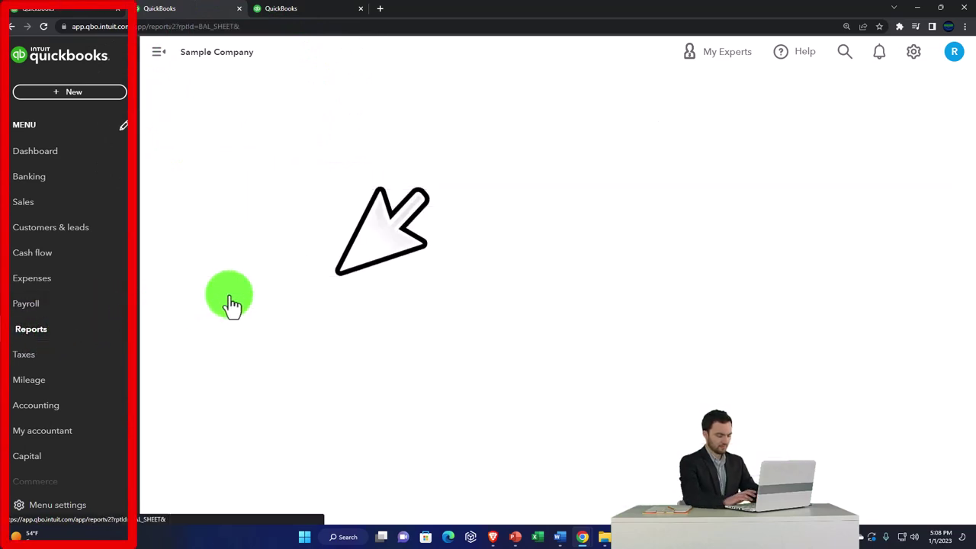
click(320, 14)
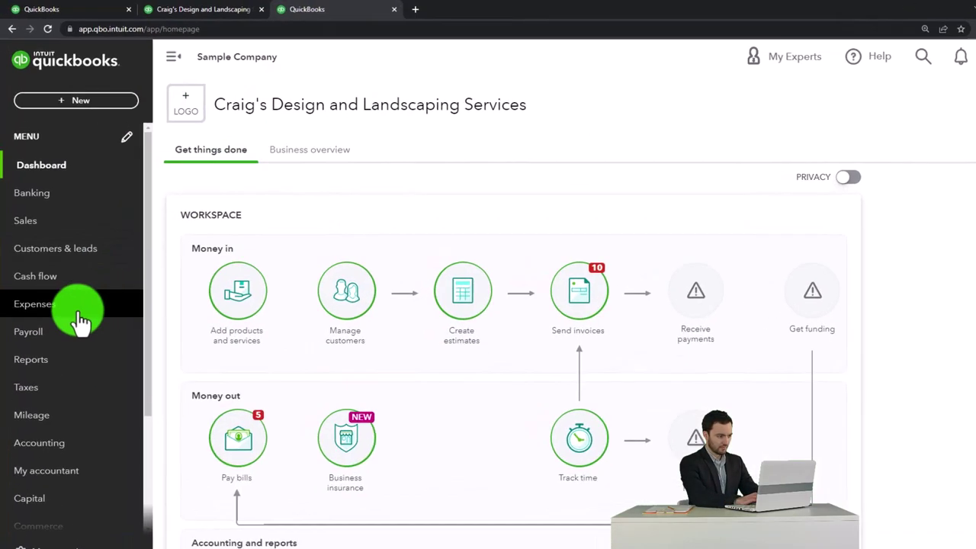
click(53, 334)
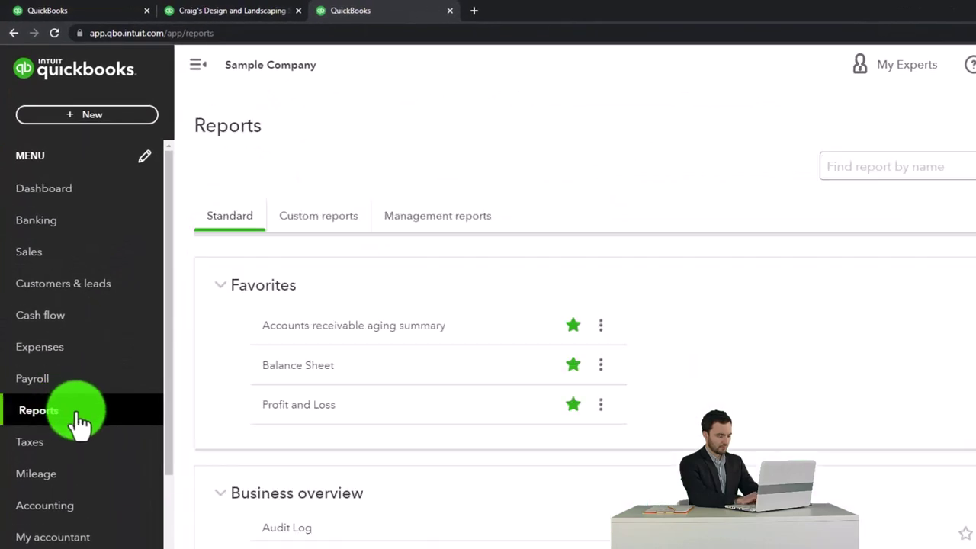
click(281, 405)
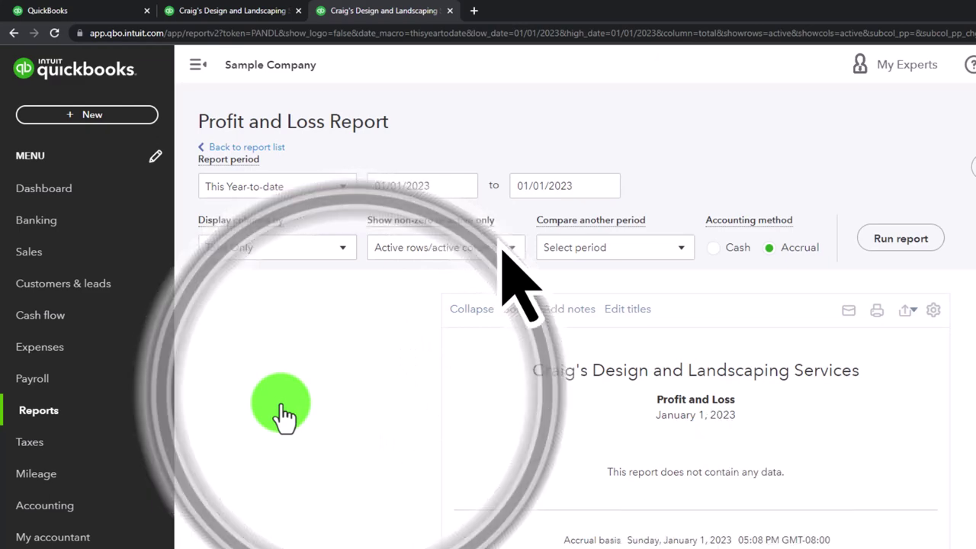
Step: Hide the navigation pane and run the Profit and Loss report for 01/01/2022 to 12/31/2022
click(177, 61)
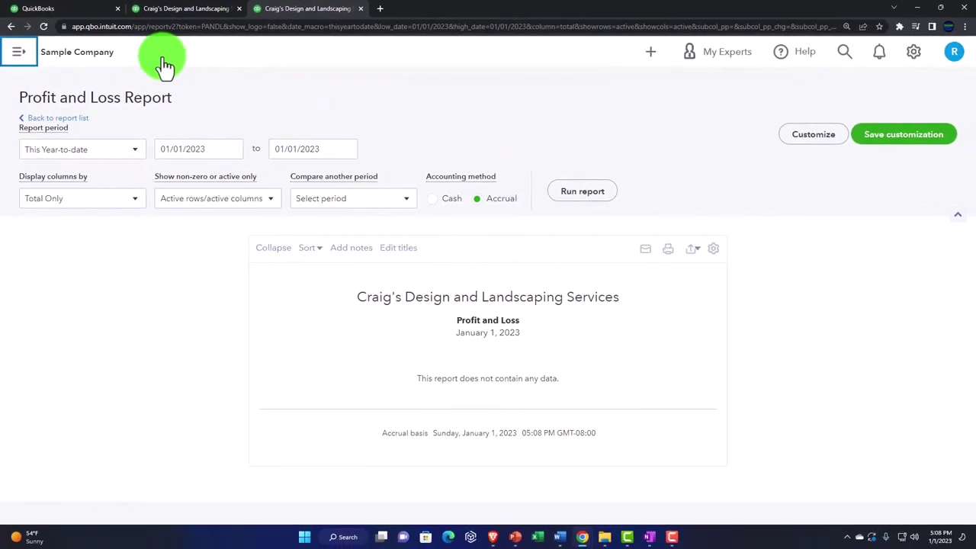
click(219, 146)
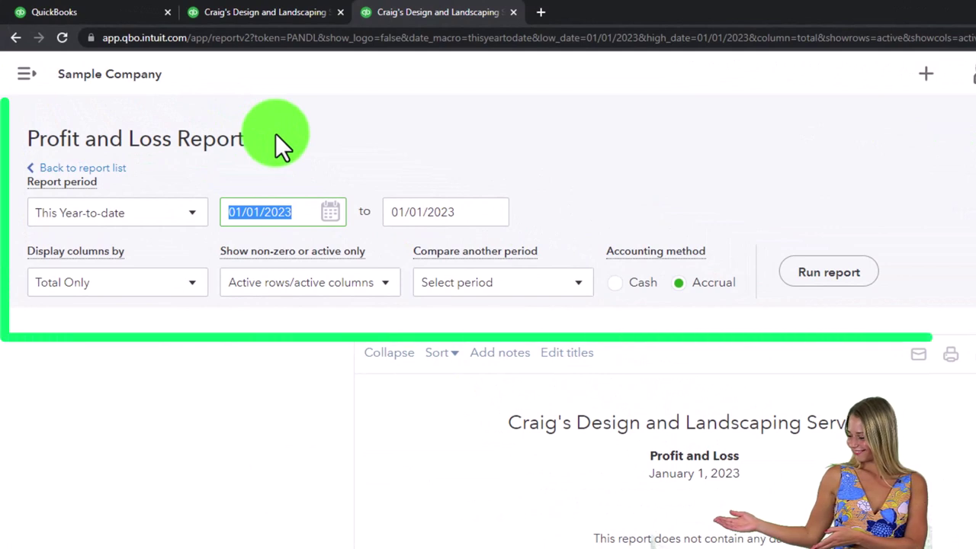
text(010122)
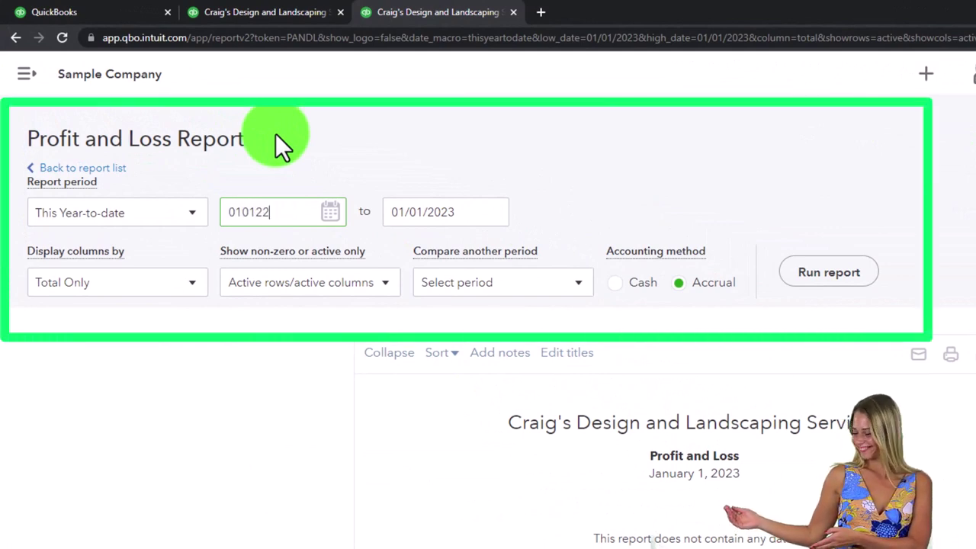
key(Tab)
text(123122)
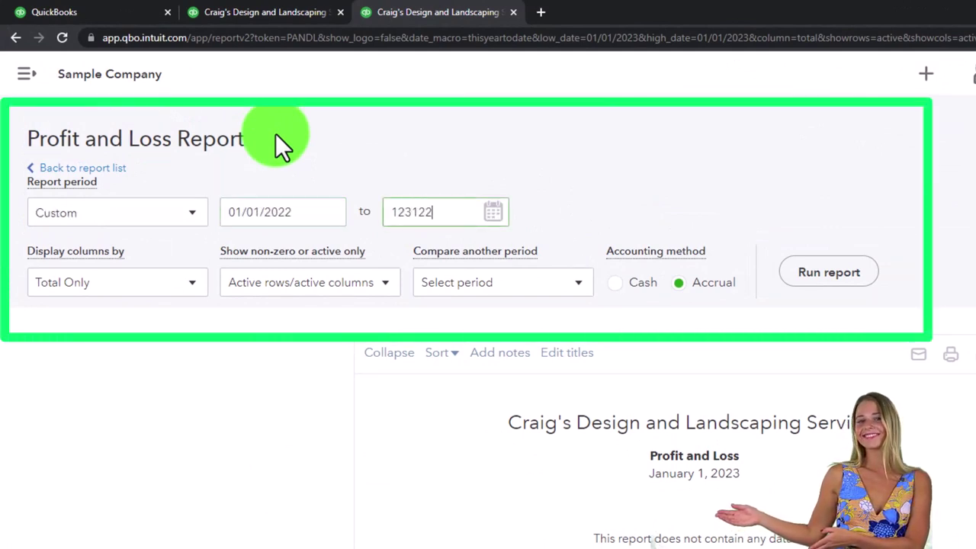
key(Tab)
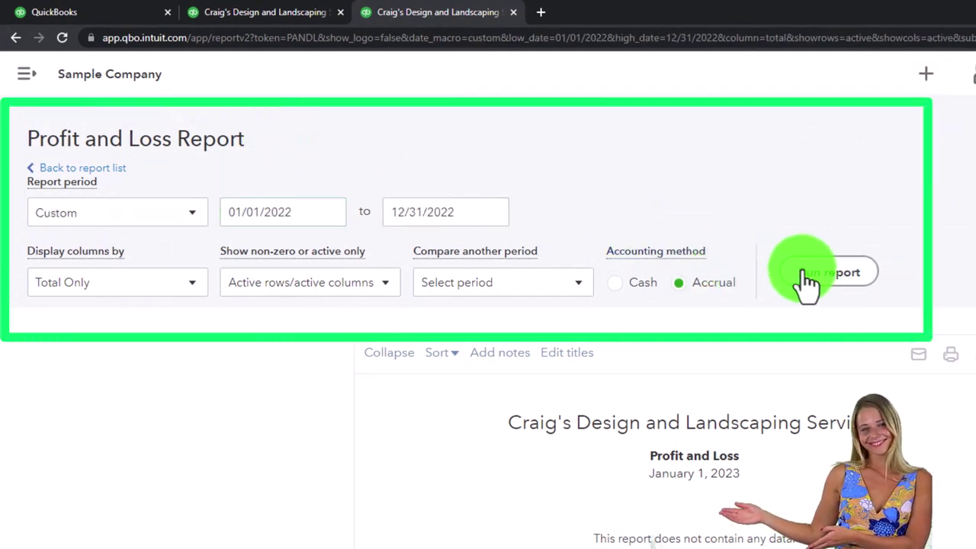
click(808, 274)
Step: Return to the Balance Sheet tab, hide its navigation pane, and run the report for 01/01/2022 to 12/31/2022
click(282, 13)
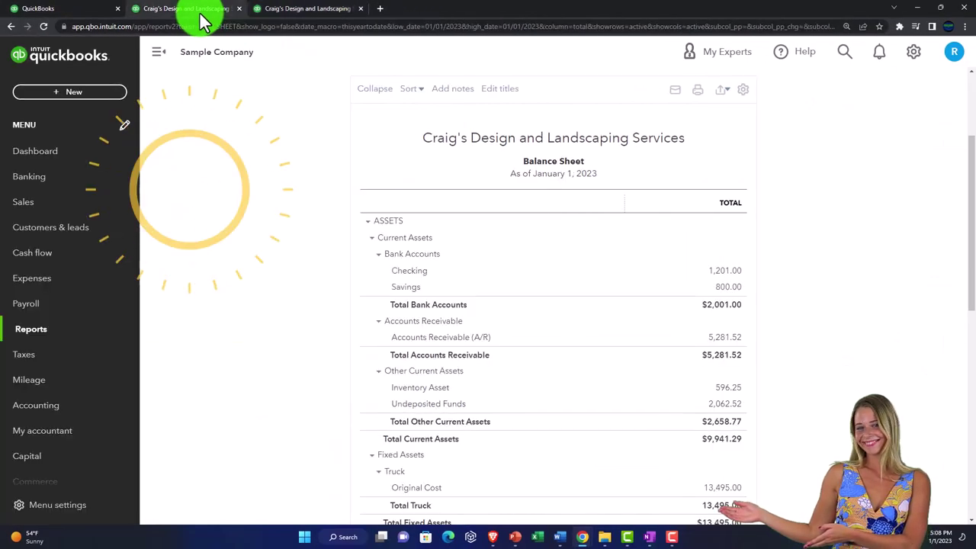
click(159, 52)
scroll(150, 153, up, 1)
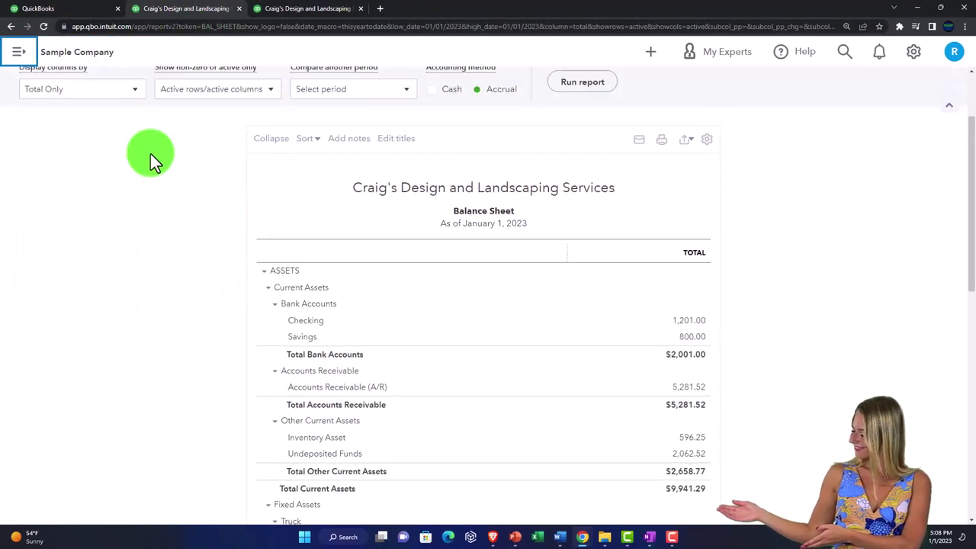
scroll(156, 145, up, 2)
click(202, 142)
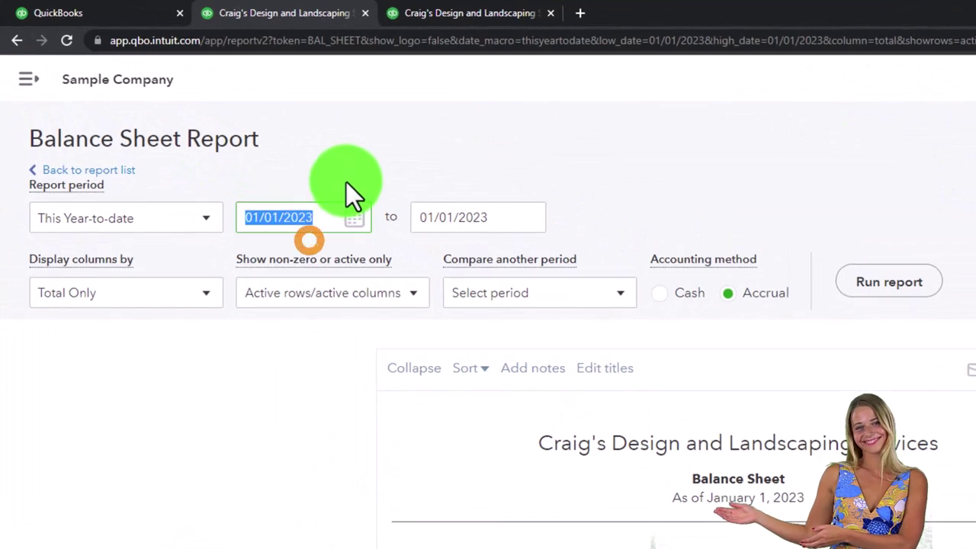
text(01/01/20)
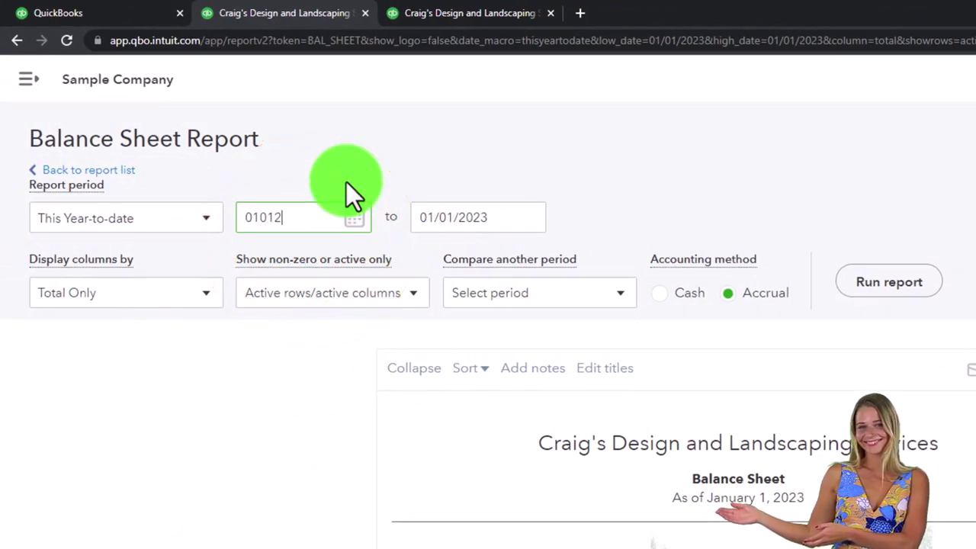
text(2)
key(Tab)
text(123122)
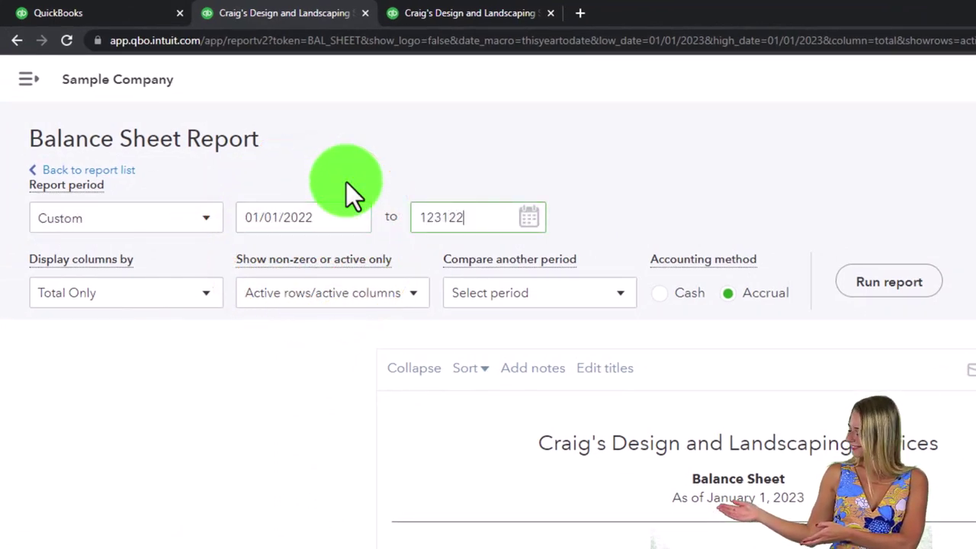
click(885, 284)
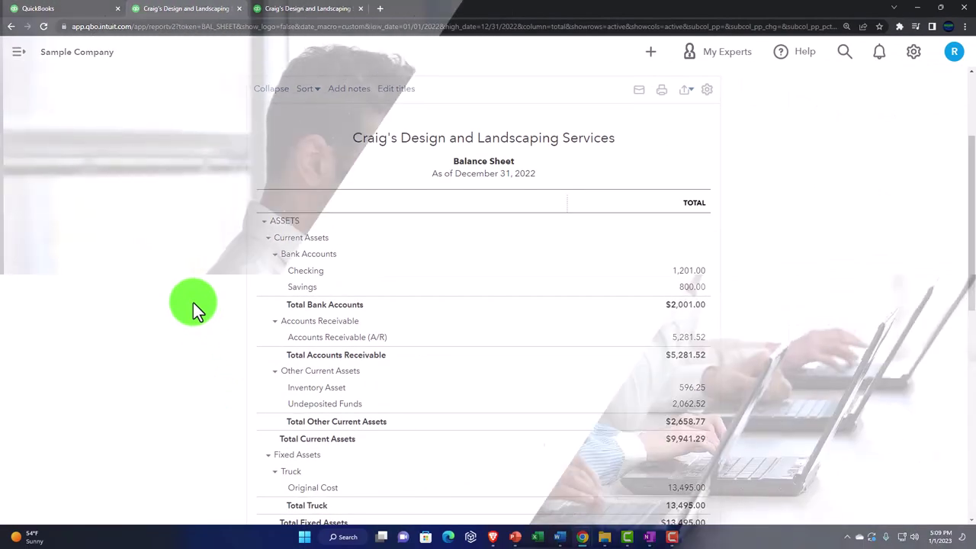
Step: Enlarge the Balance Sheet and examine it from the assets down to Accounts Payable and the other current liabilities
key(ctrl+plus)
key(ctrl+plus)
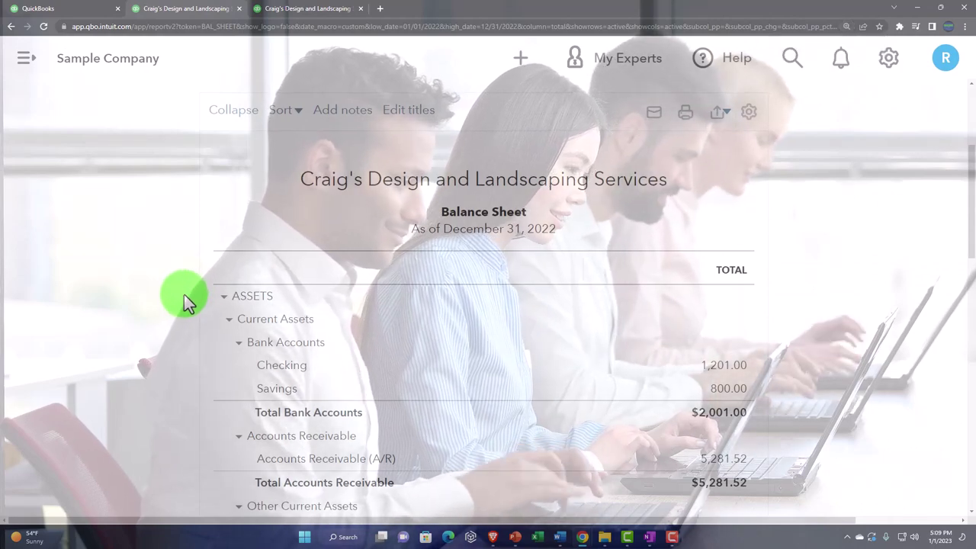
scroll(172, 289, down, 1)
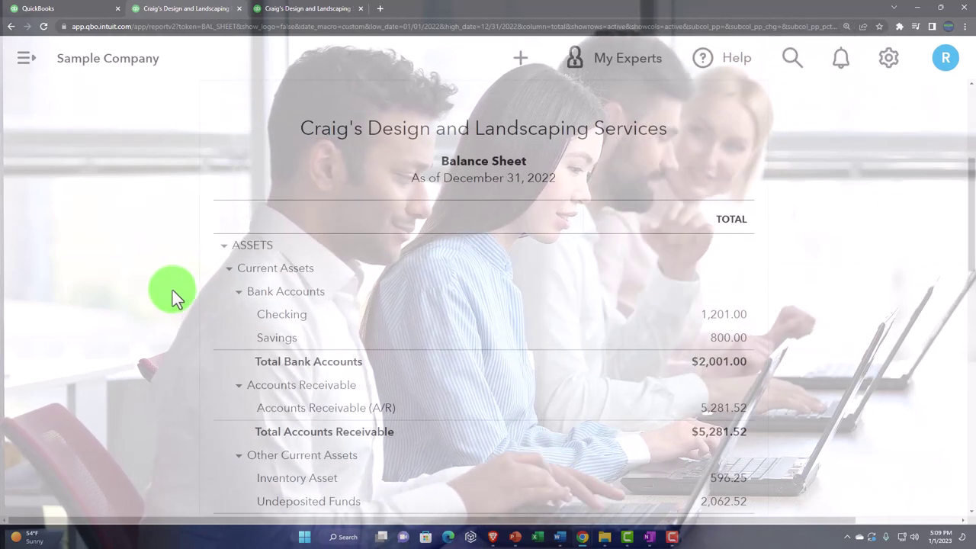
scroll(172, 289, down, 6)
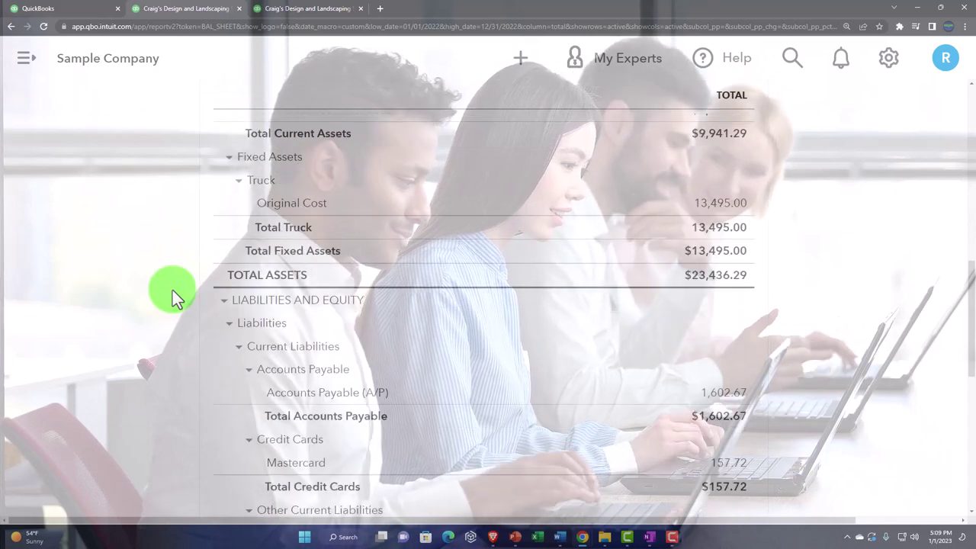
scroll(172, 290, down, 2)
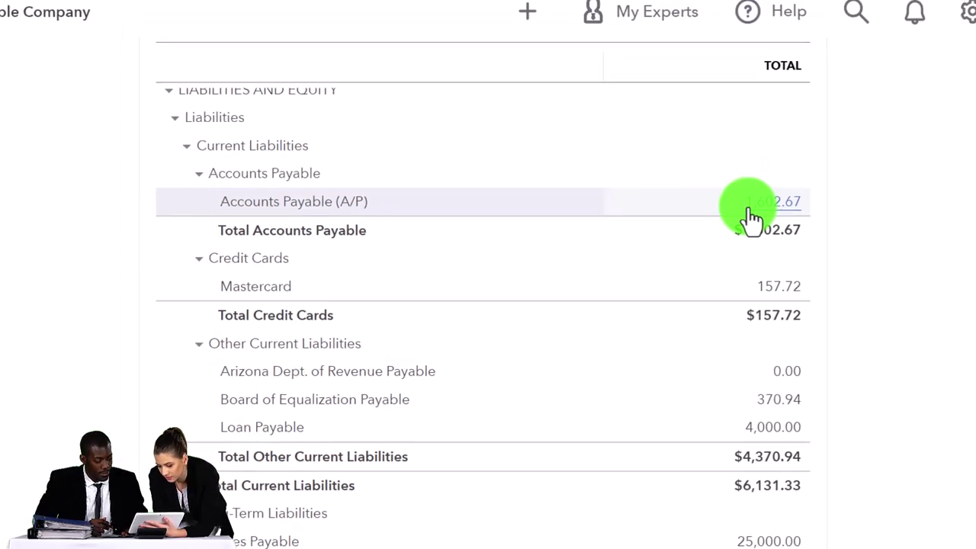
Step: Open the transaction detail behind the Accounts Payable (A/P) balance on the Balance Sheet and examine its bills and bill payments
click(528, 34)
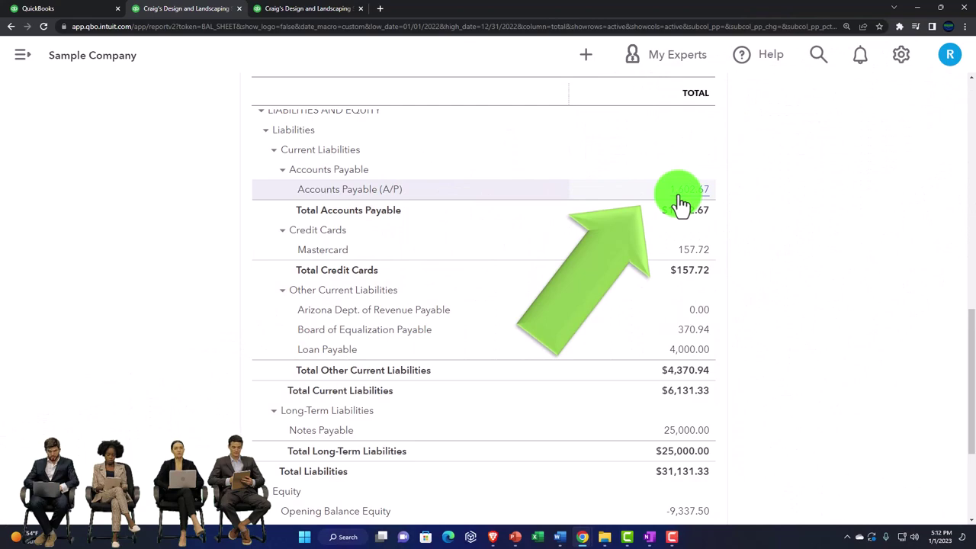
click(680, 196)
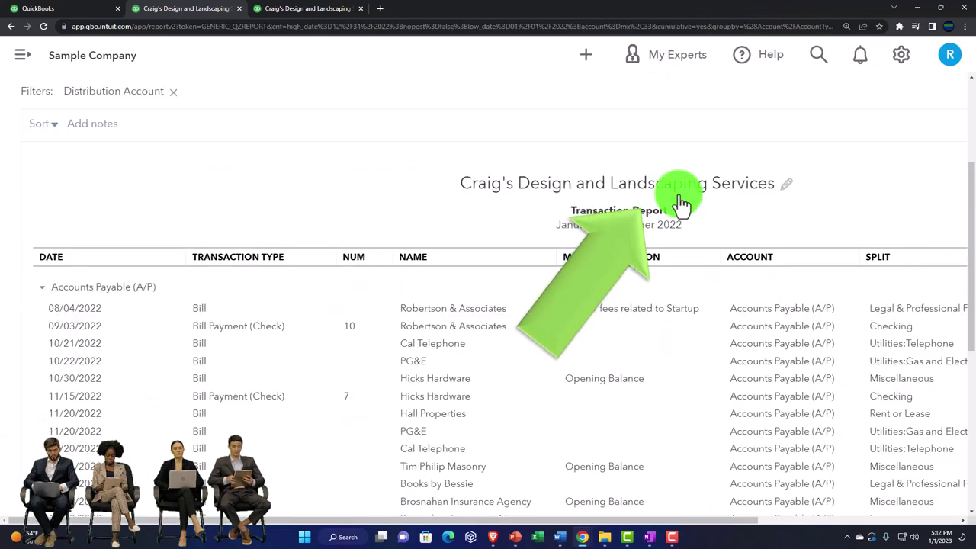
key(ctrl+minus)
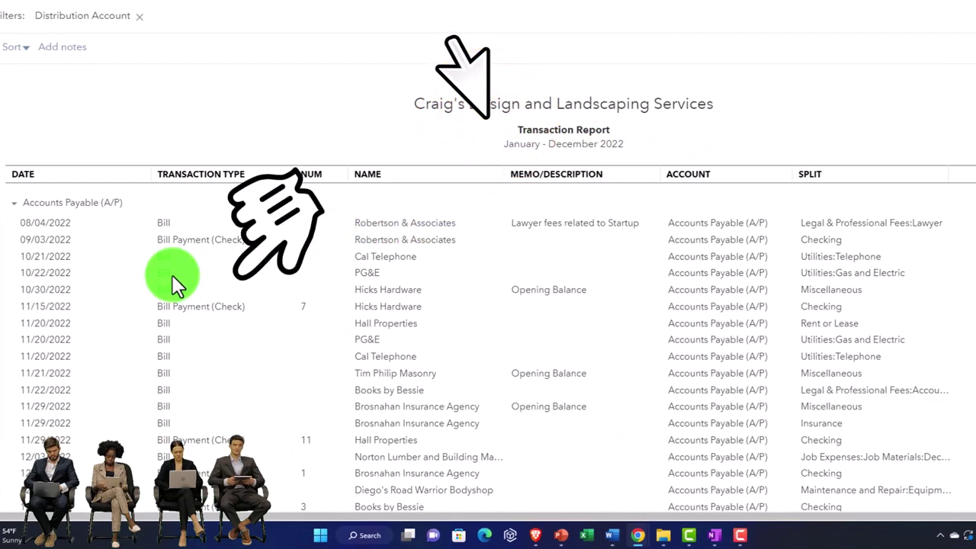
scroll(174, 283, down, 1)
scroll(193, 304, down, 2)
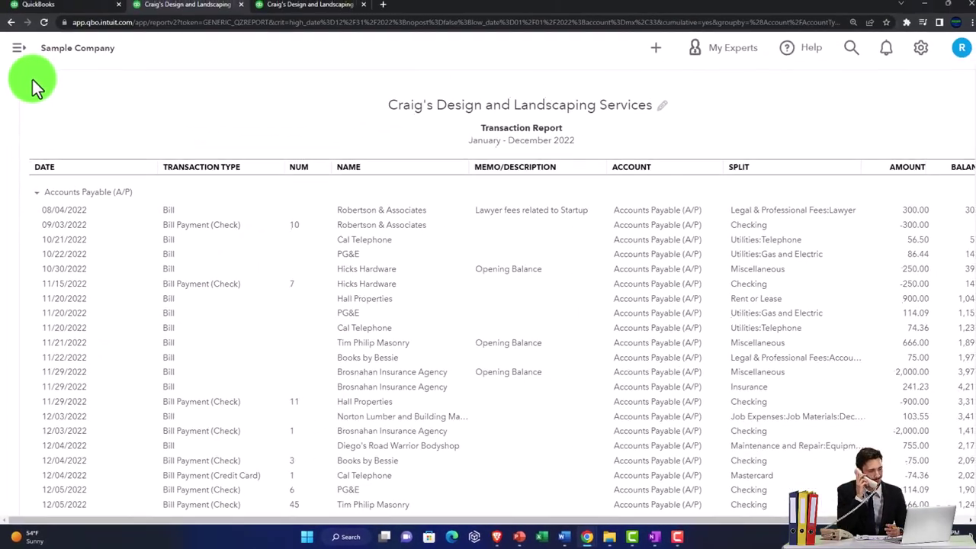
Step: Return from the Transaction Report to the Balance Sheet and bring its liabilities section into view
scroll(32, 91, up, 5)
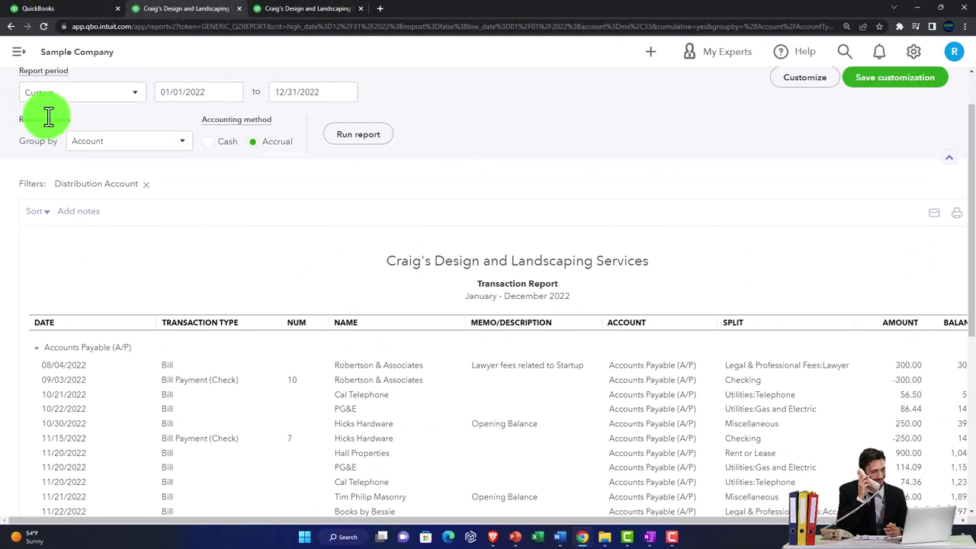
scroll(44, 115, up, 1)
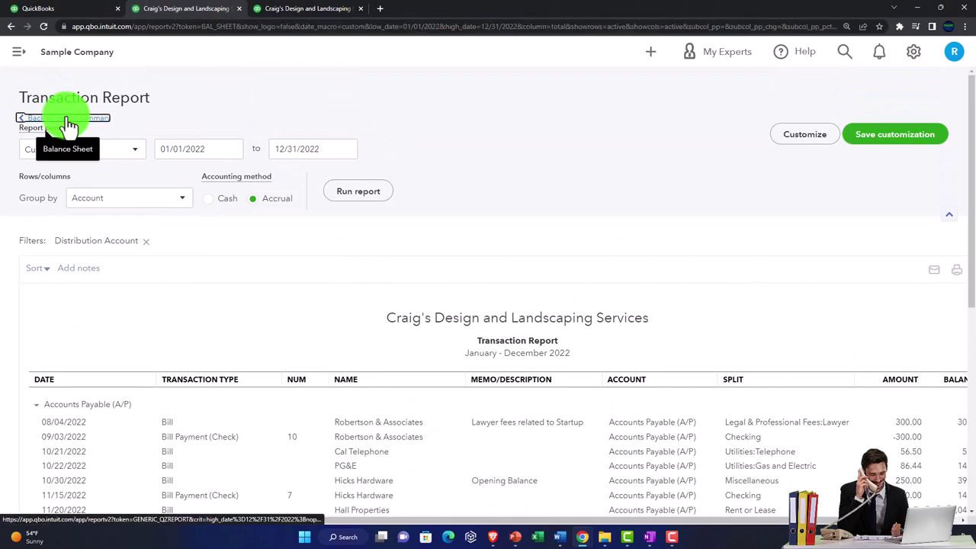
click(67, 122)
scroll(79, 212, down, 5)
key(ctrl+plus)
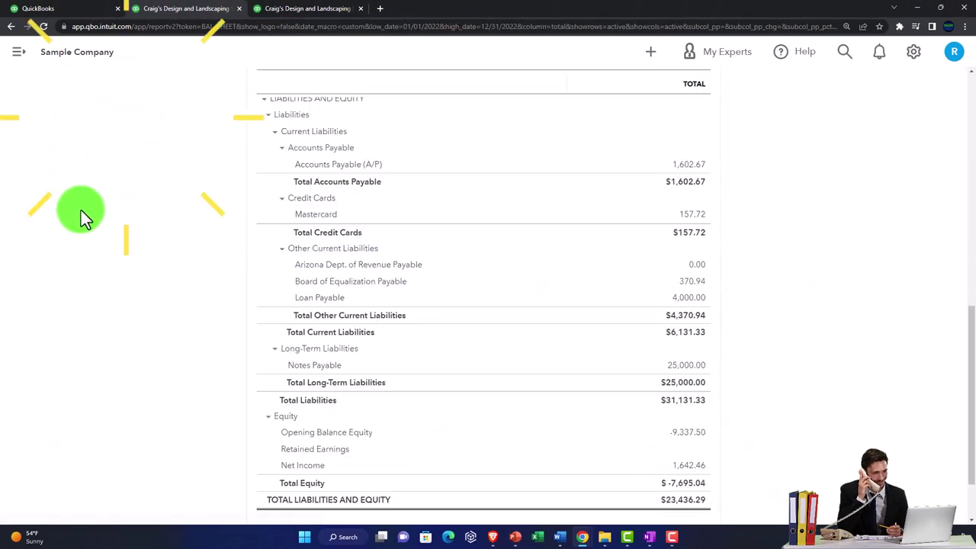
Step: Duplicate the Profit and Loss browser tab, open the Reports list in the copy, and hide its navigation pane
click(318, 11)
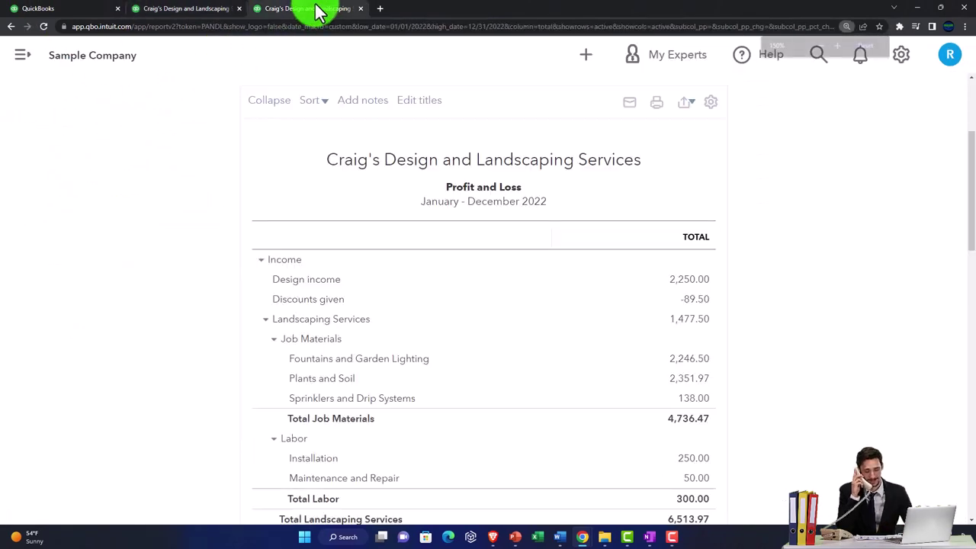
right_click(329, 10)
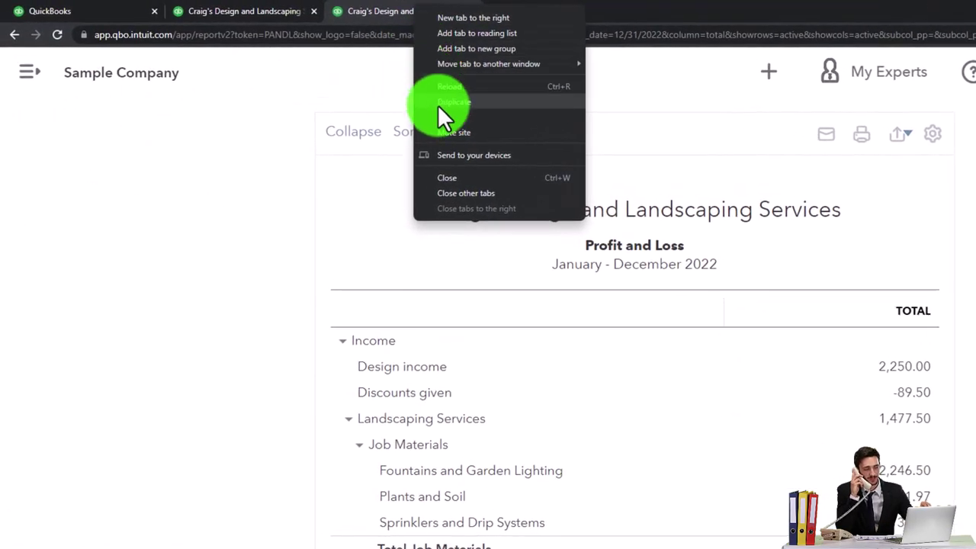
click(478, 103)
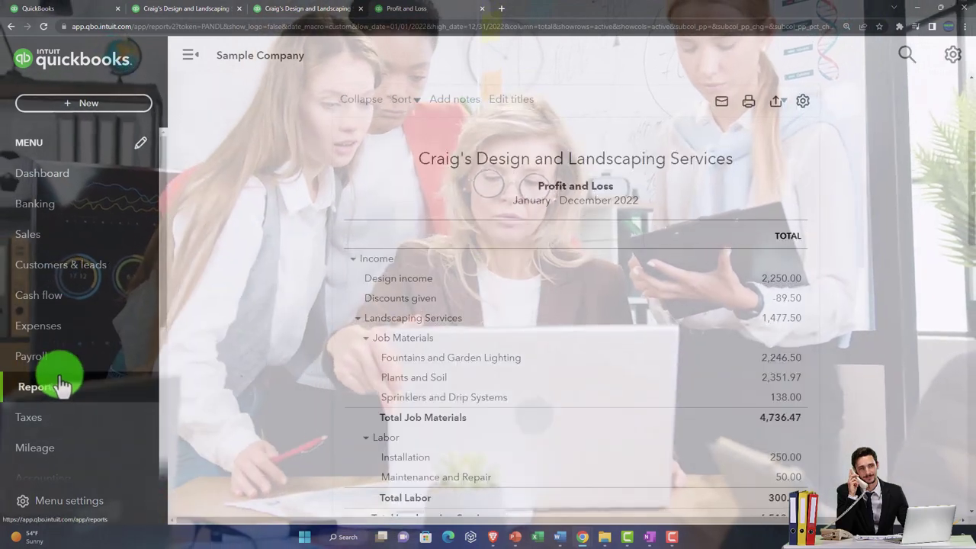
click(61, 387)
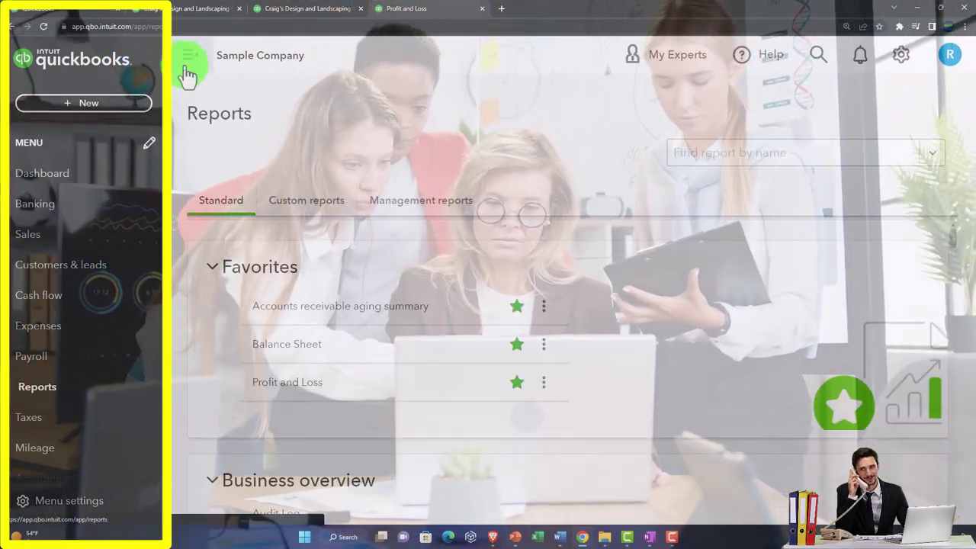
click(189, 61)
Step: Open the Vendor Balance Summary report from the What you owe section of the standard reports
scroll(289, 290, down, 5)
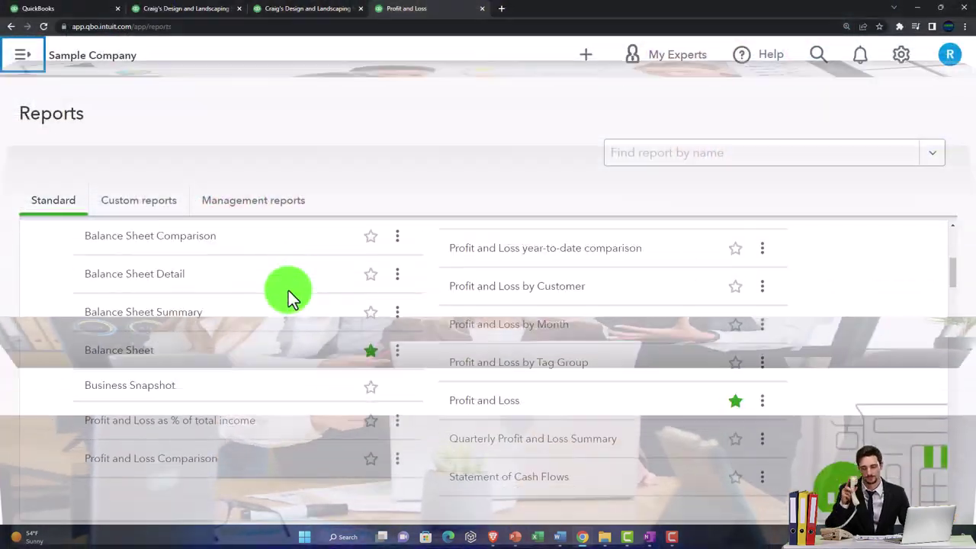
scroll(288, 291, down, 7)
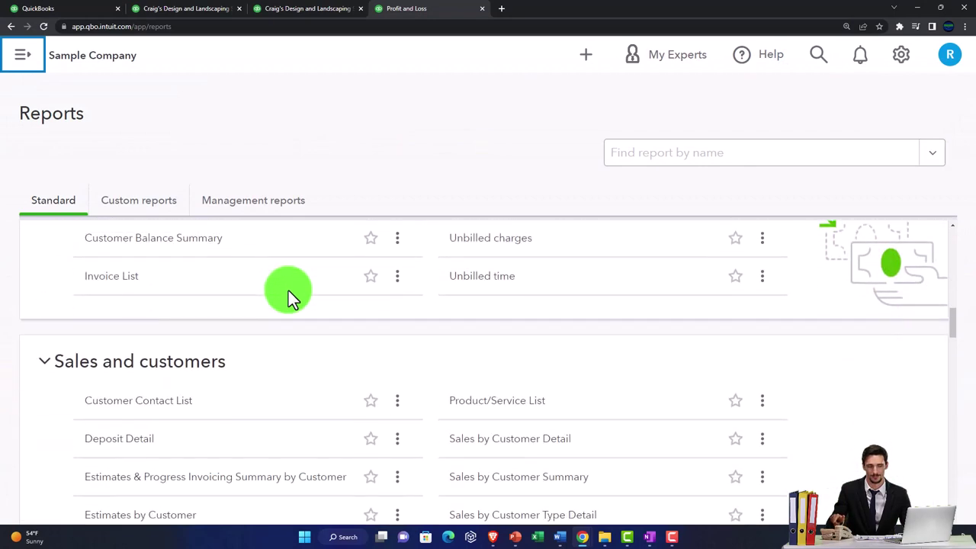
scroll(288, 290, down, 7)
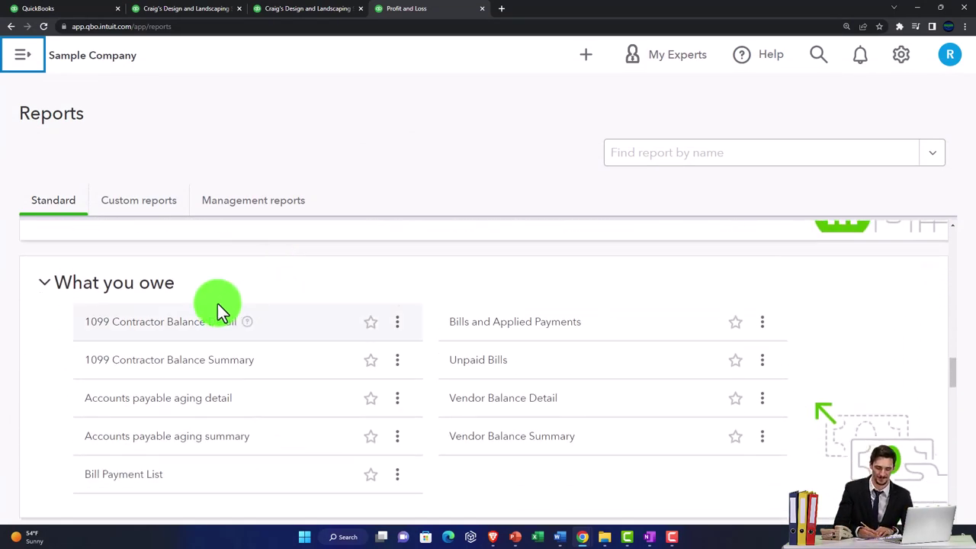
scroll(198, 298, down, 1)
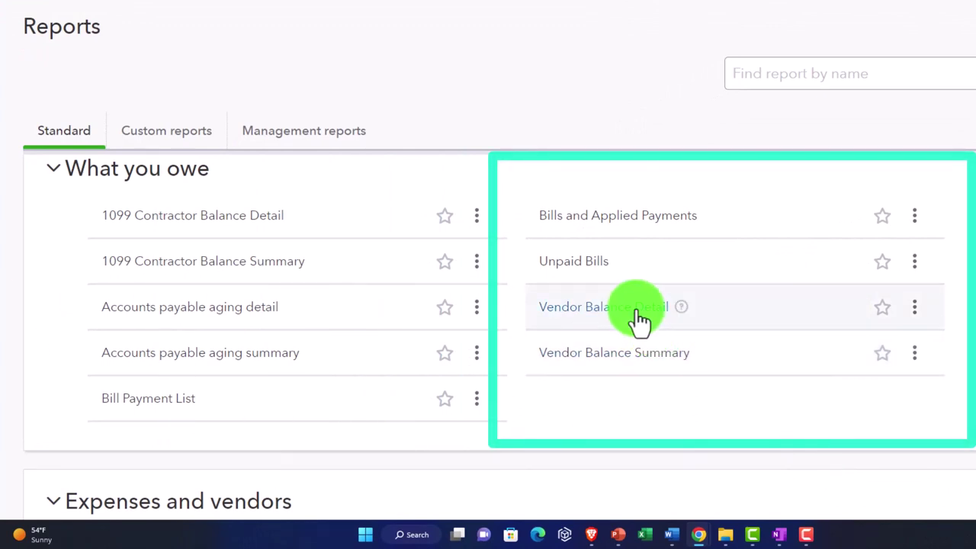
click(632, 359)
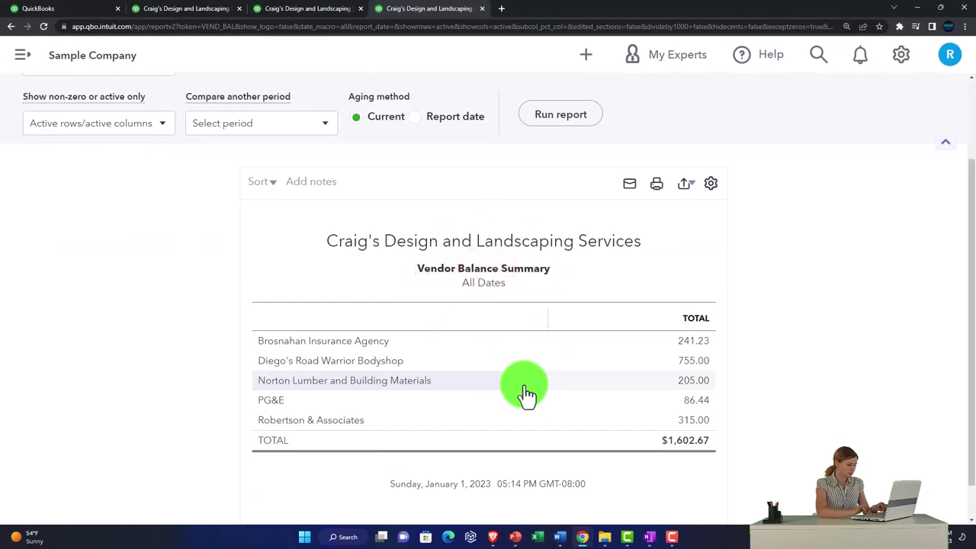
Step: Examine the vendor balances in the enlarged Vendor Balance Summary and compare their total with Accounts Payable on the Balance Sheet
scroll(524, 385, up, 3)
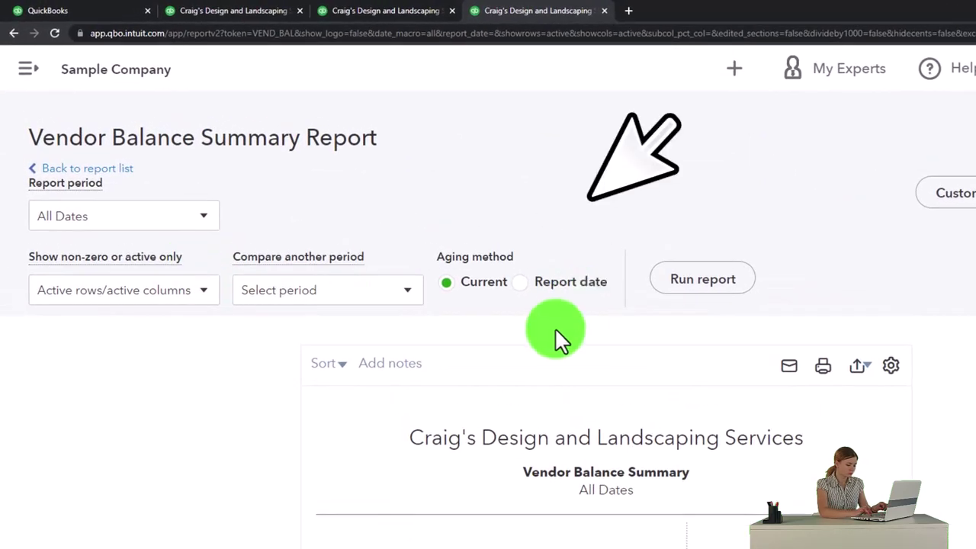
scroll(397, 335, down, 2)
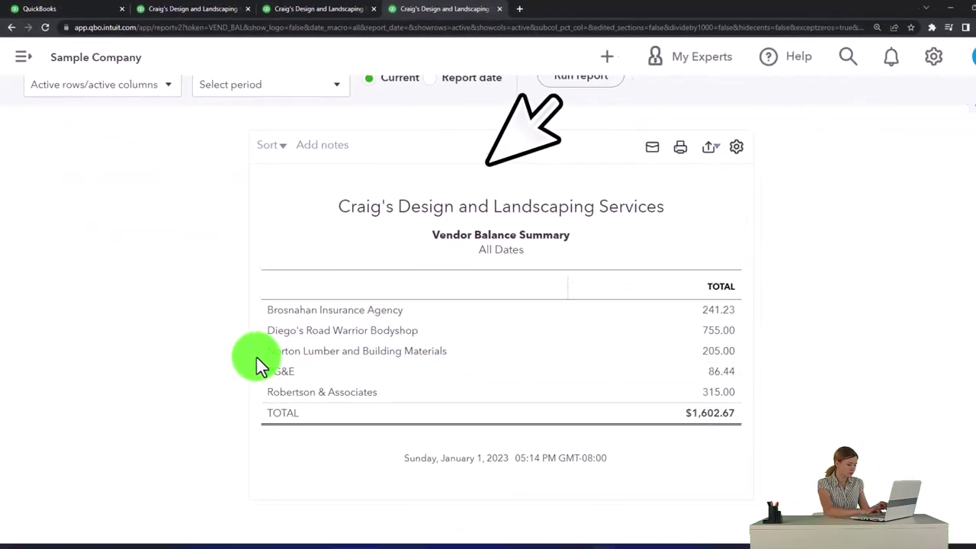
key(ctrl+plus)
key(ctrl+plus)
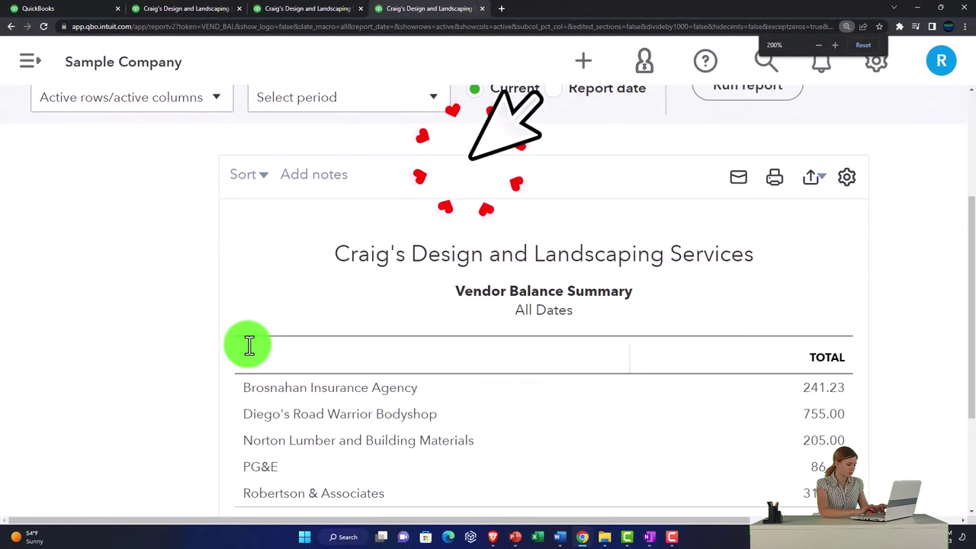
scroll(278, 357, down, 2)
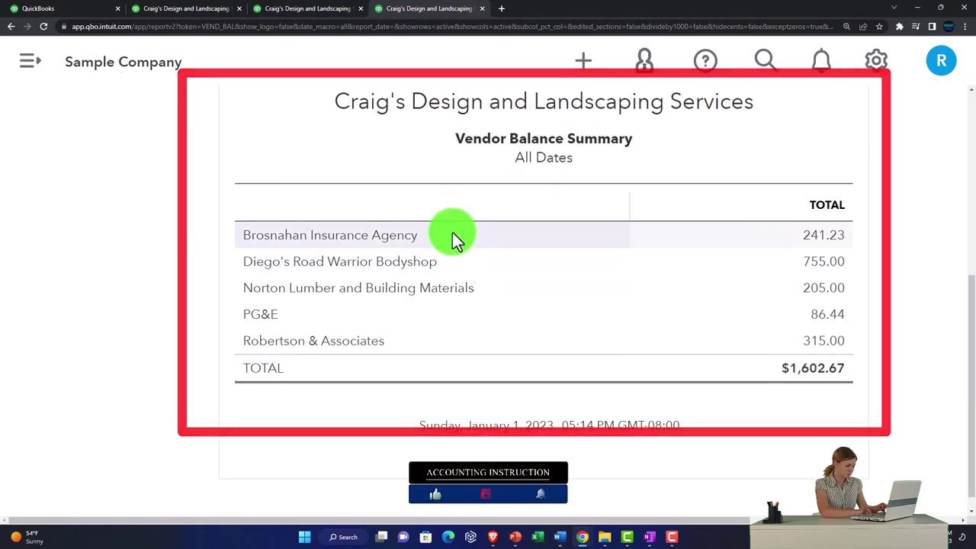
click(188, 12)
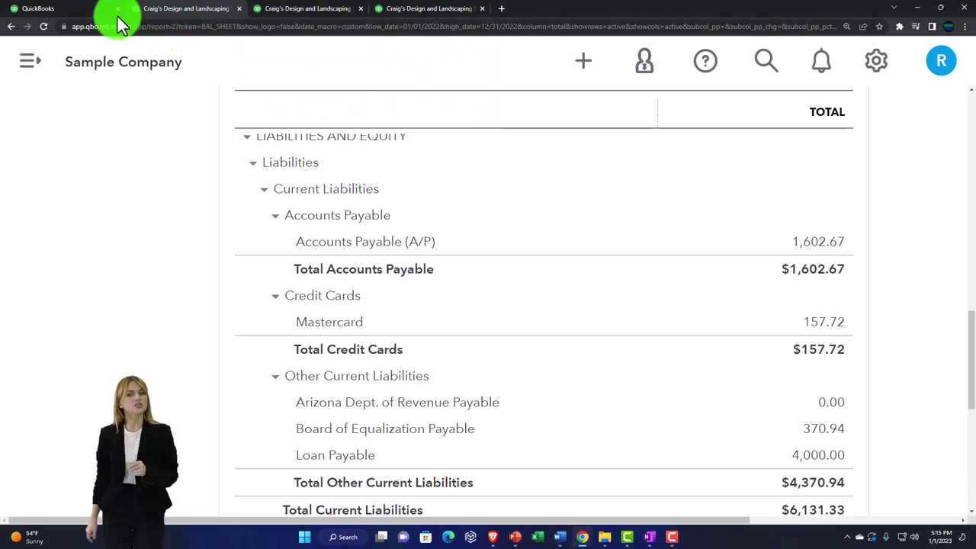
Step: Switch to the first browser tab, open the Expense Transactions page, and hide the navigation pane
click(74, 13)
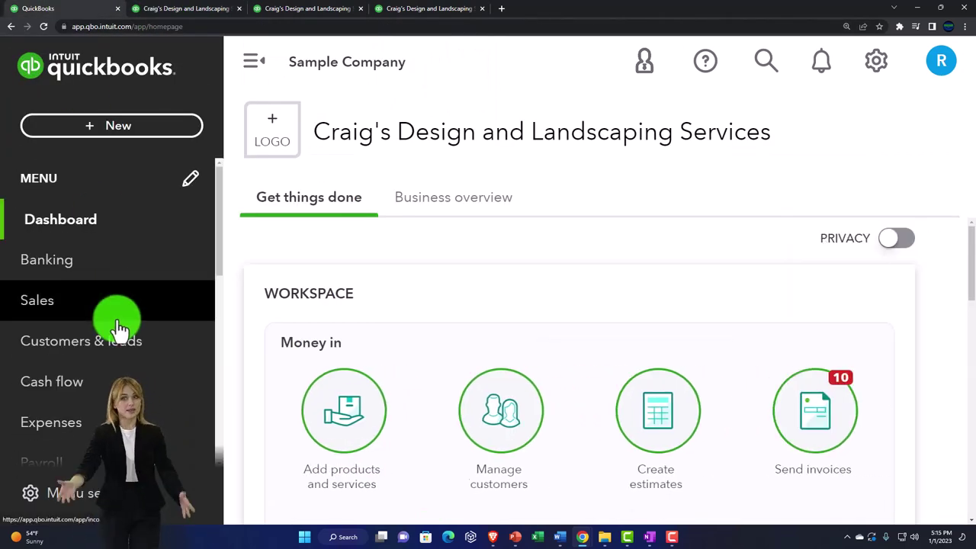
key(ctrl+minus)
key(ctrl+minus)
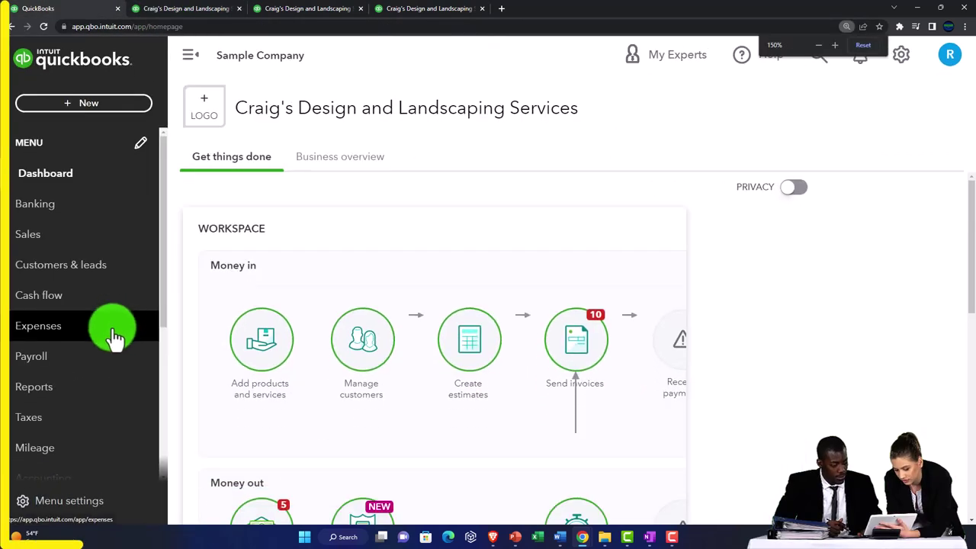
click(70, 331)
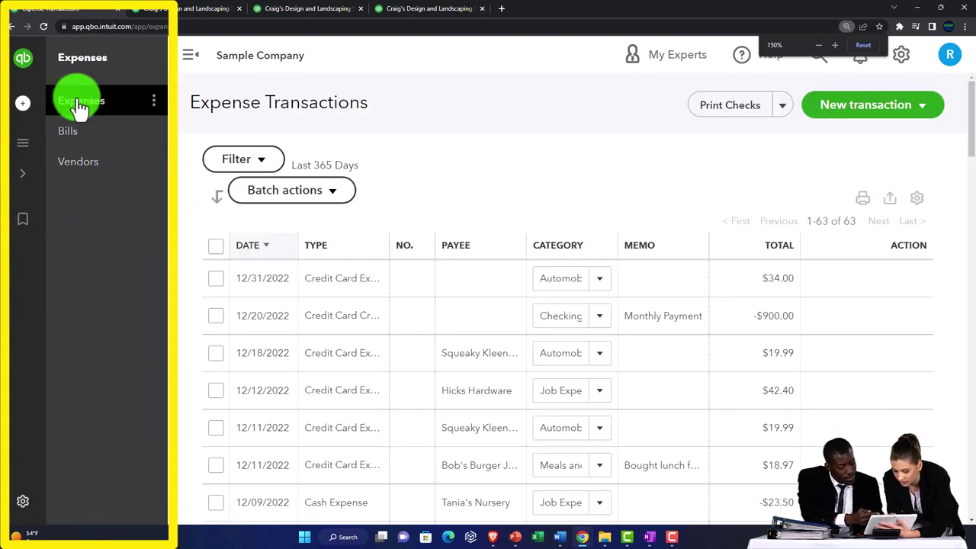
click(188, 57)
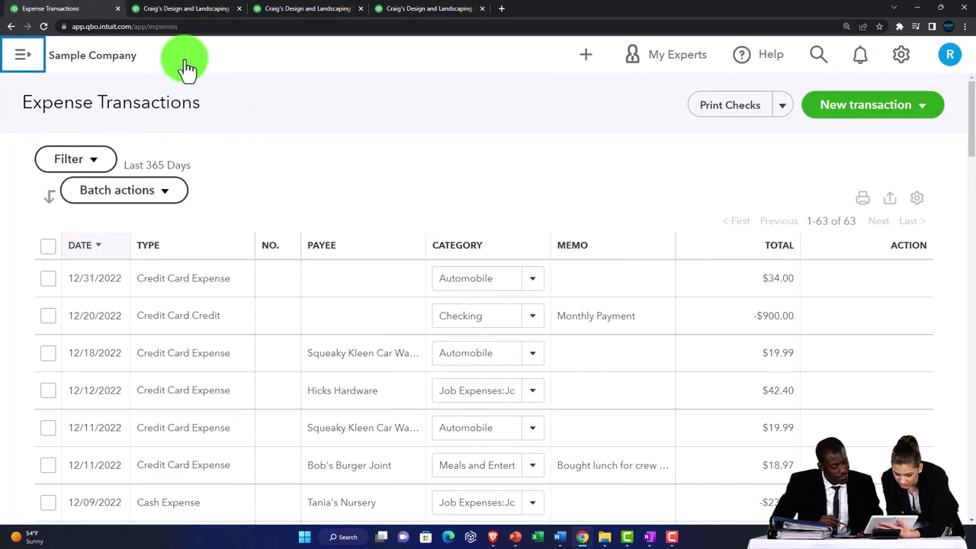
Step: Filter the expense transactions to type Bill and status Open, and compare the total with Accounts Payable on the Balance Sheet
click(110, 166)
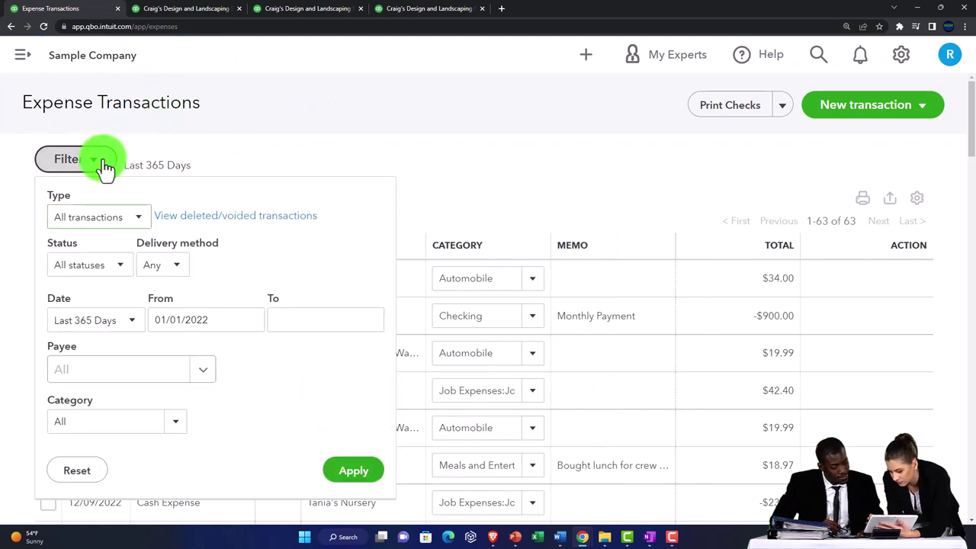
click(135, 220)
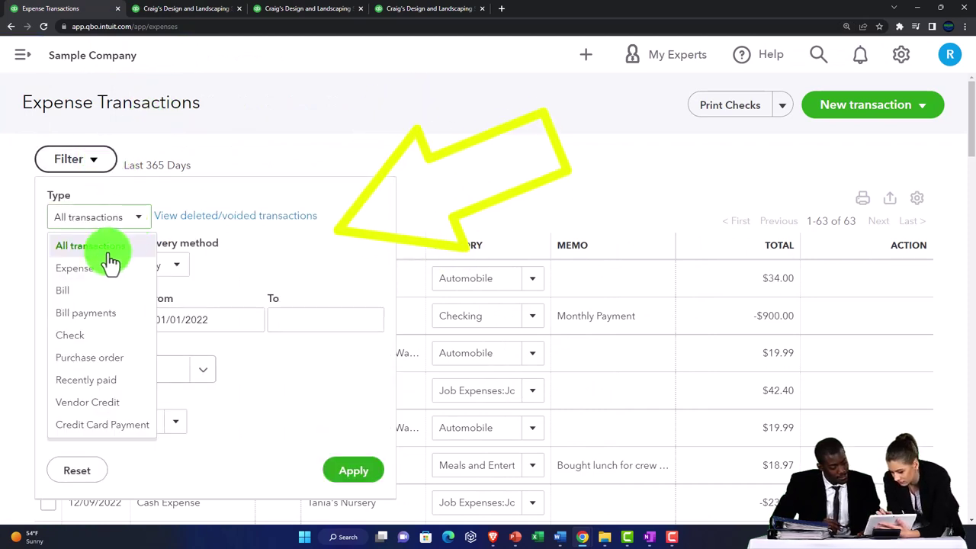
click(90, 294)
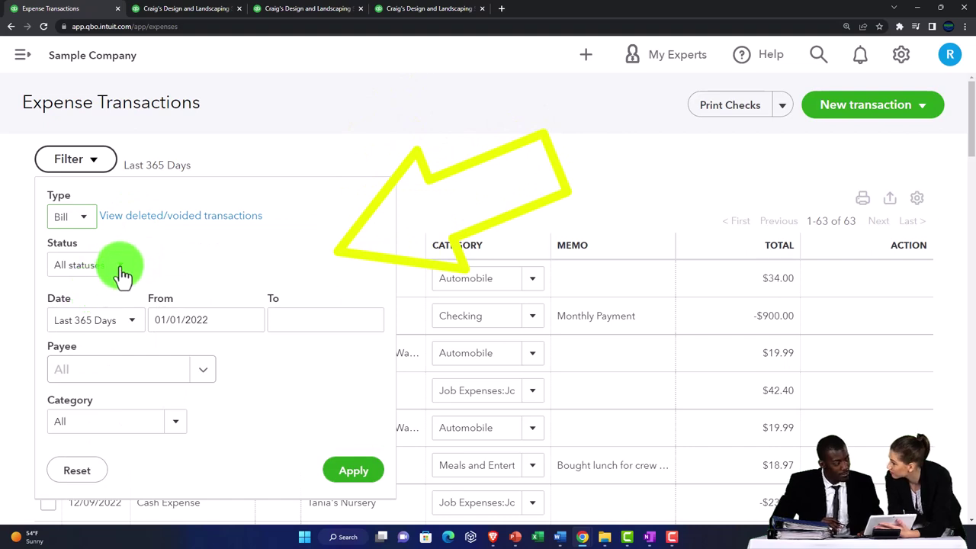
click(120, 269)
click(86, 319)
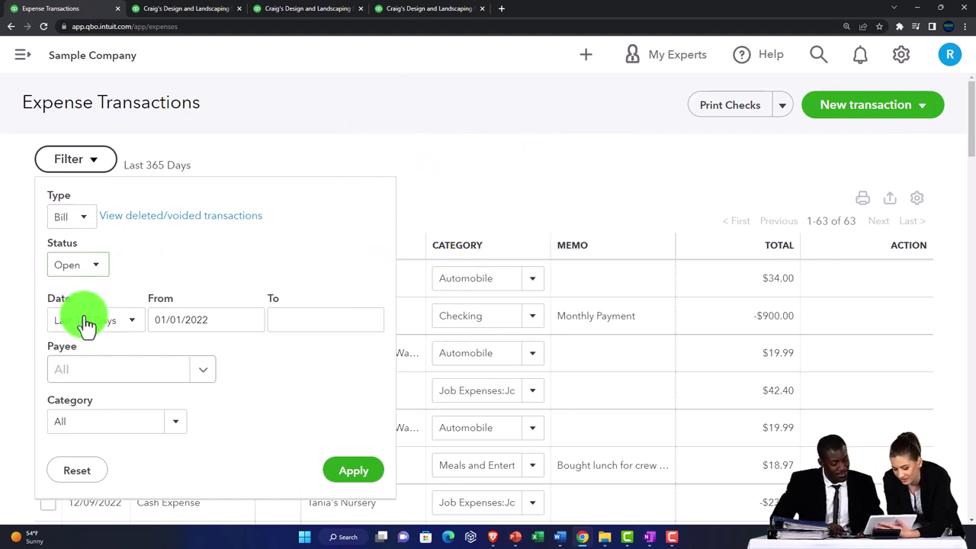
click(353, 471)
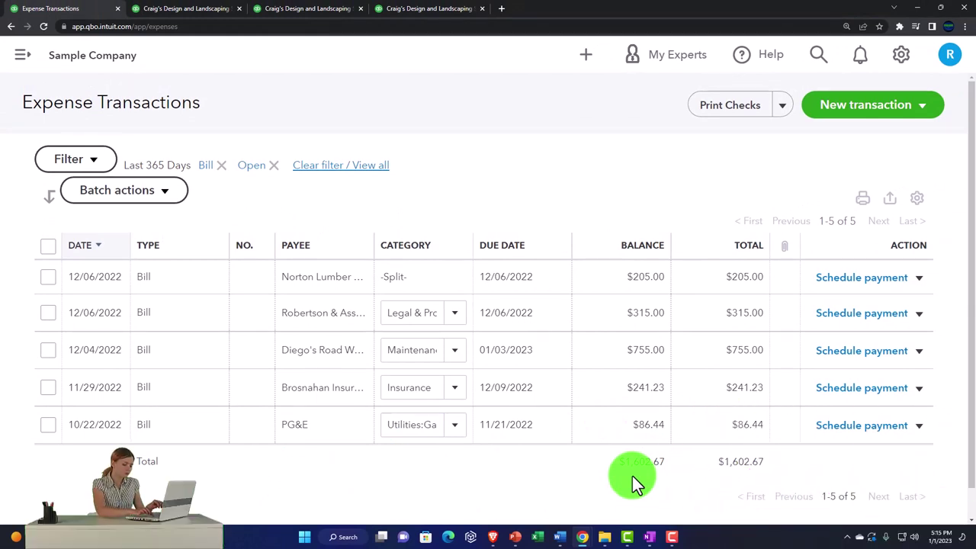
click(210, 19)
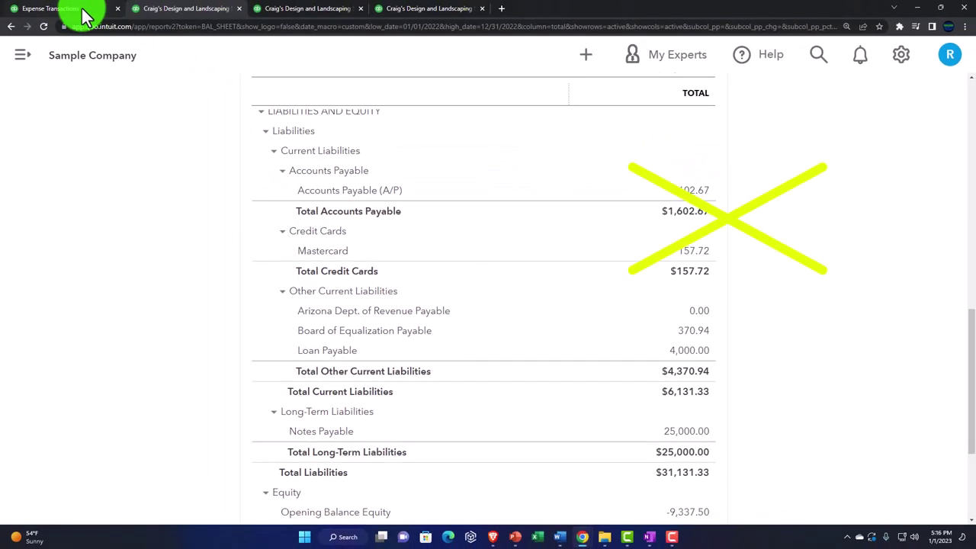
click(84, 11)
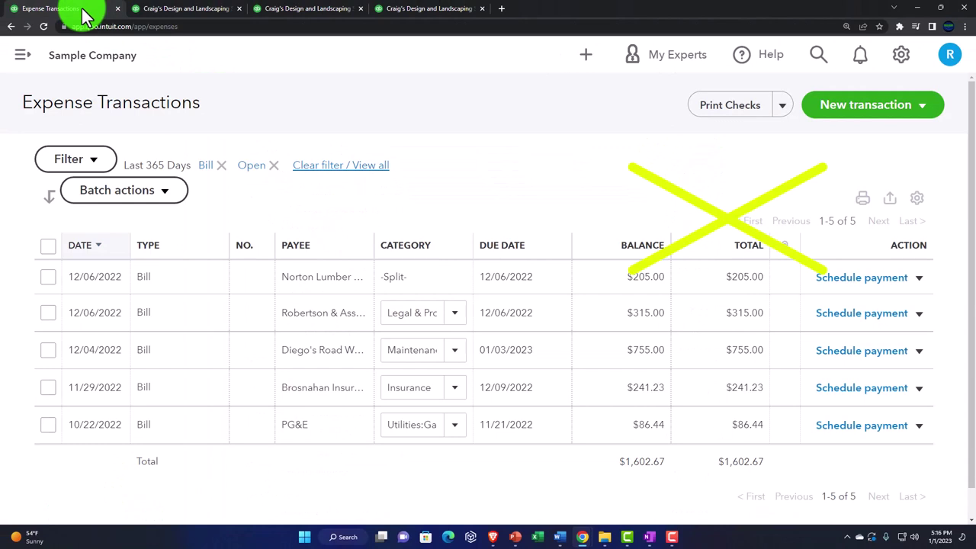
Step: Show the navigation pane again and open the Bills page under Expenses
click(24, 62)
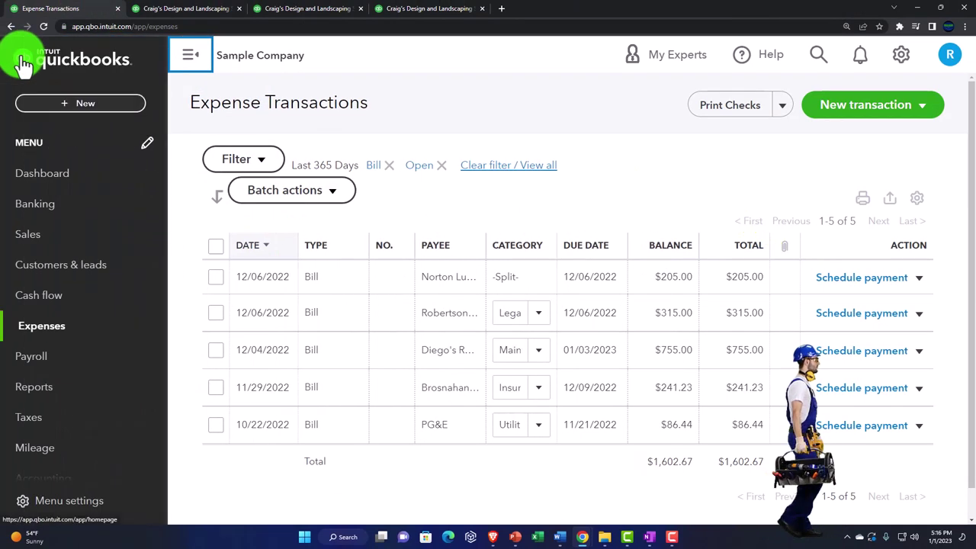
click(44, 329)
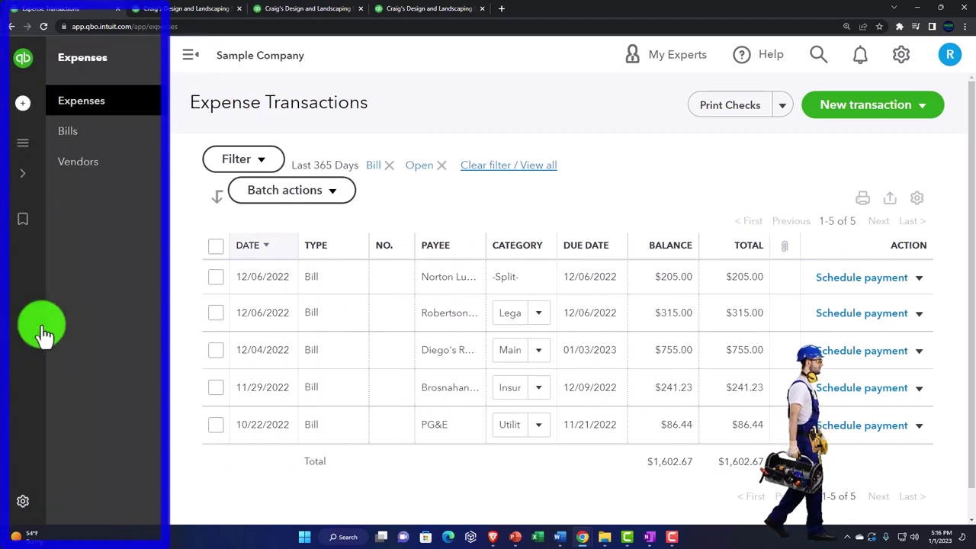
click(71, 135)
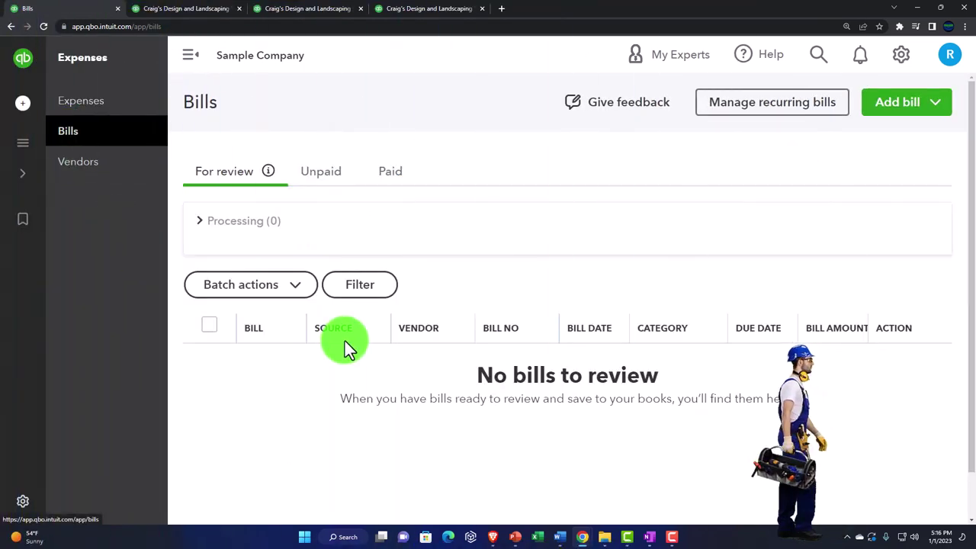
Step: List the unpaid bills on the Bills page and open the Vendors page under Expenses
click(324, 176)
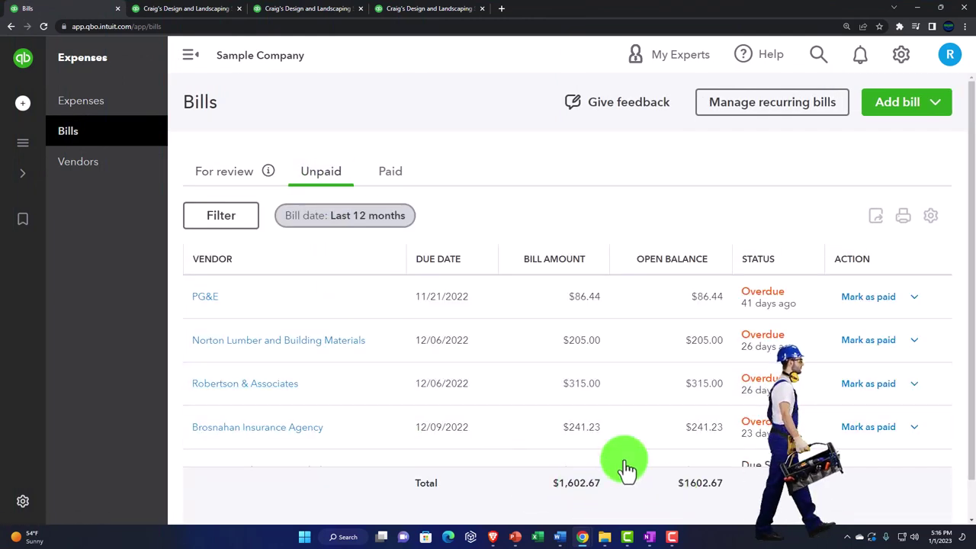
click(97, 167)
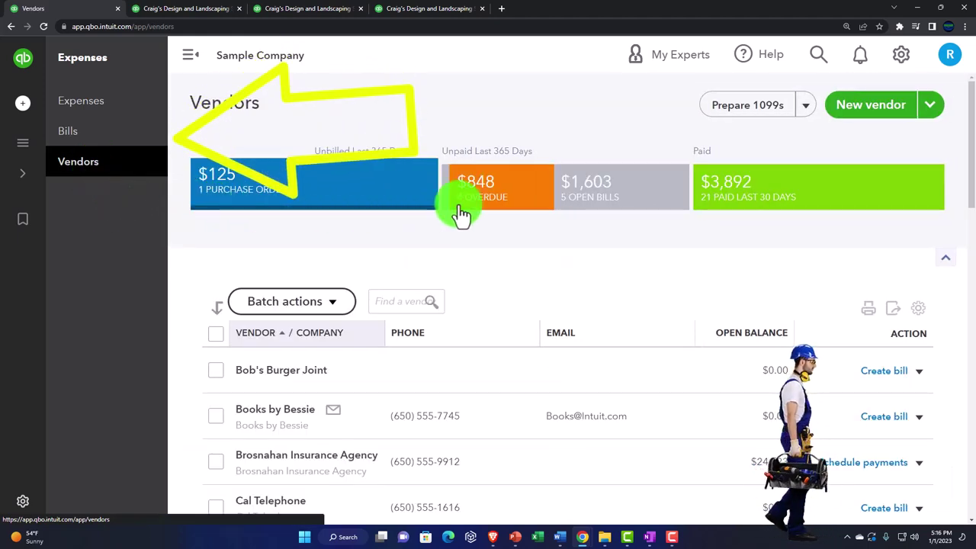
Step: Filter the Vendors page to vendors with open bills and compare their balances with Accounts Payable on the Balance Sheet
click(598, 202)
click(190, 55)
scroll(255, 275, down, 1)
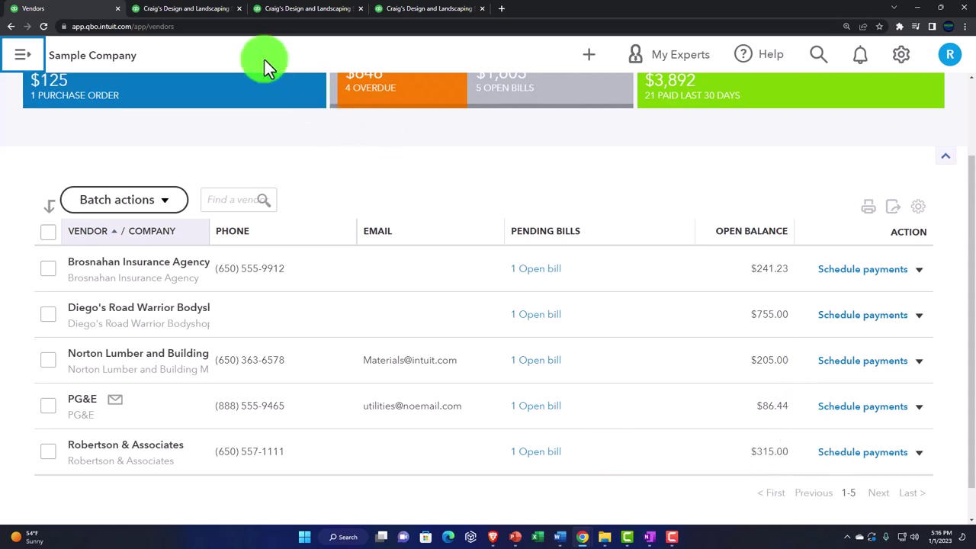
click(195, 13)
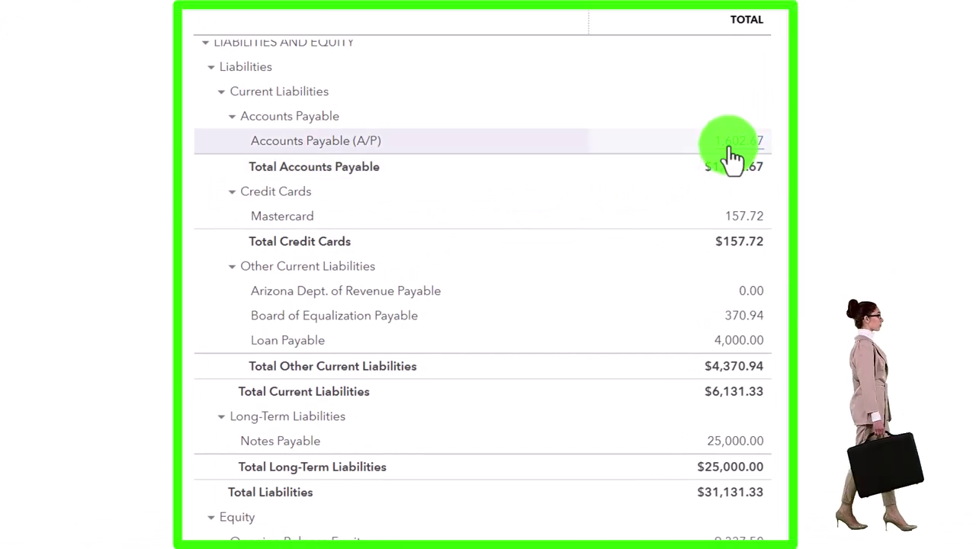
Step: From the Vendor Balance Summary tab, go back to the report list and open Vendor Balance Detail under What you owe
click(427, 10)
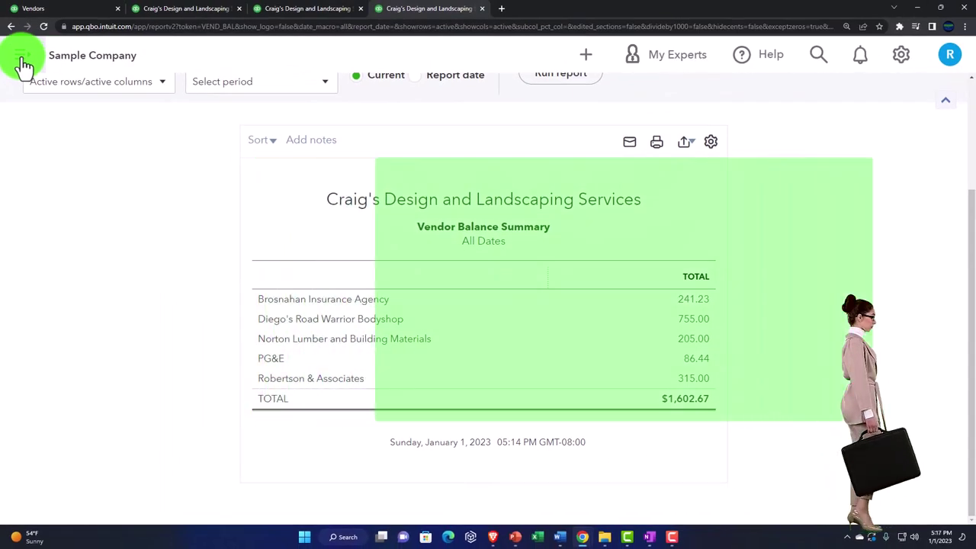
click(22, 56)
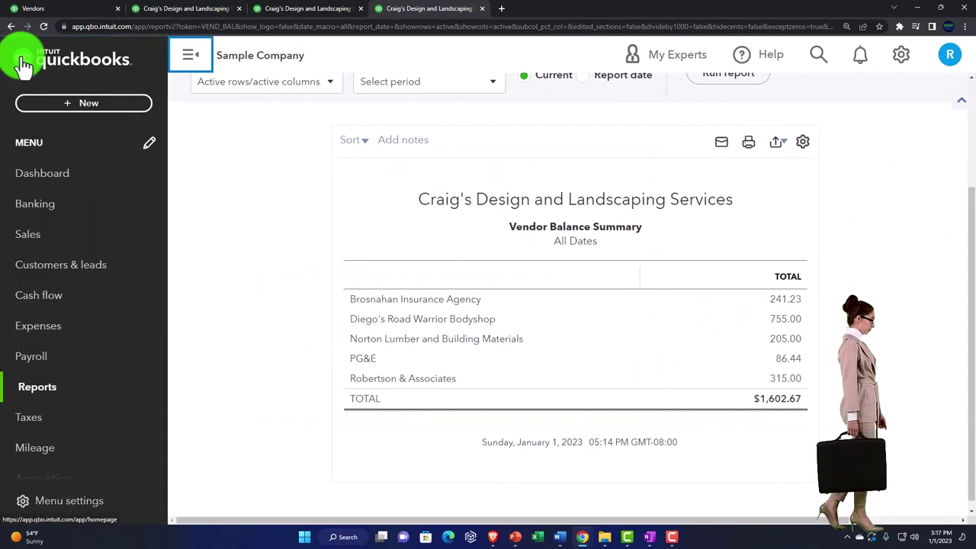
click(46, 395)
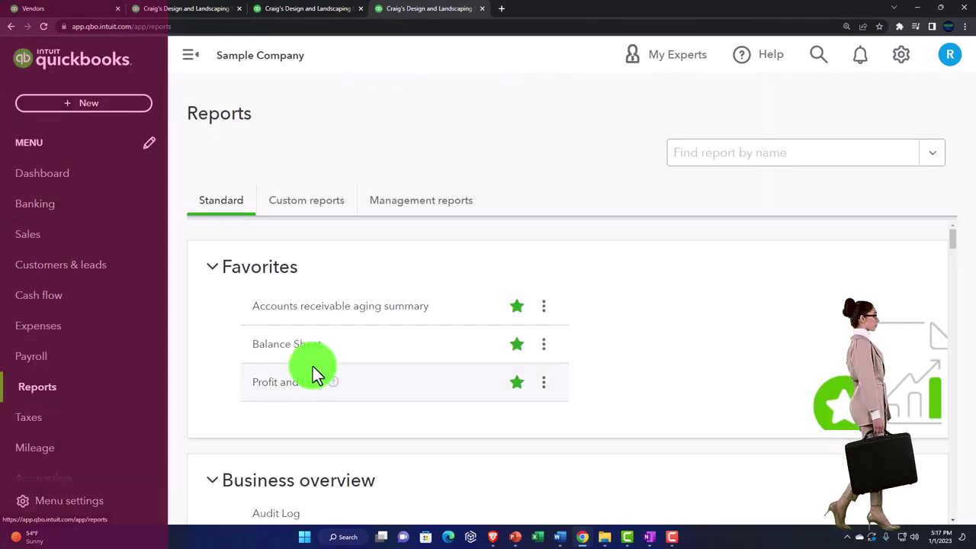
click(174, 61)
scroll(225, 364, down, 10)
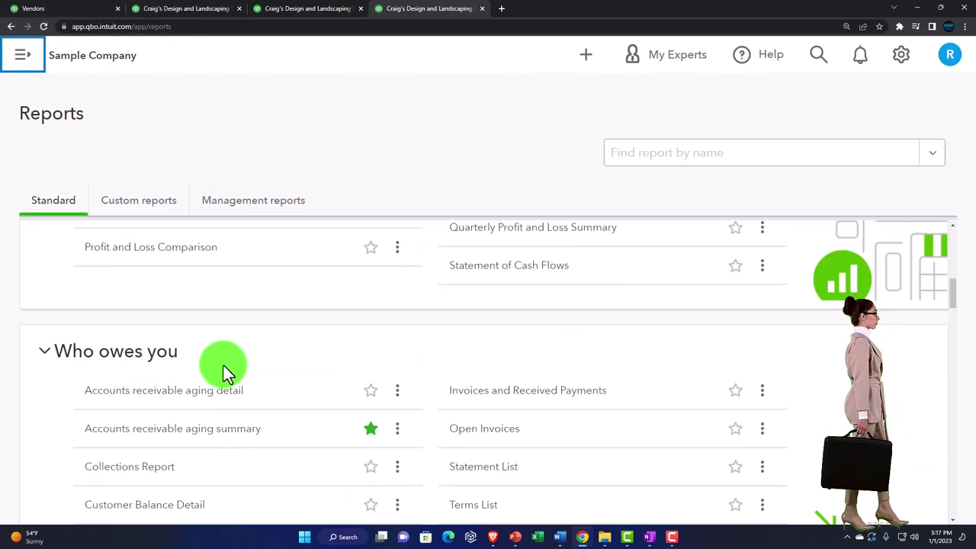
scroll(224, 365, down, 15)
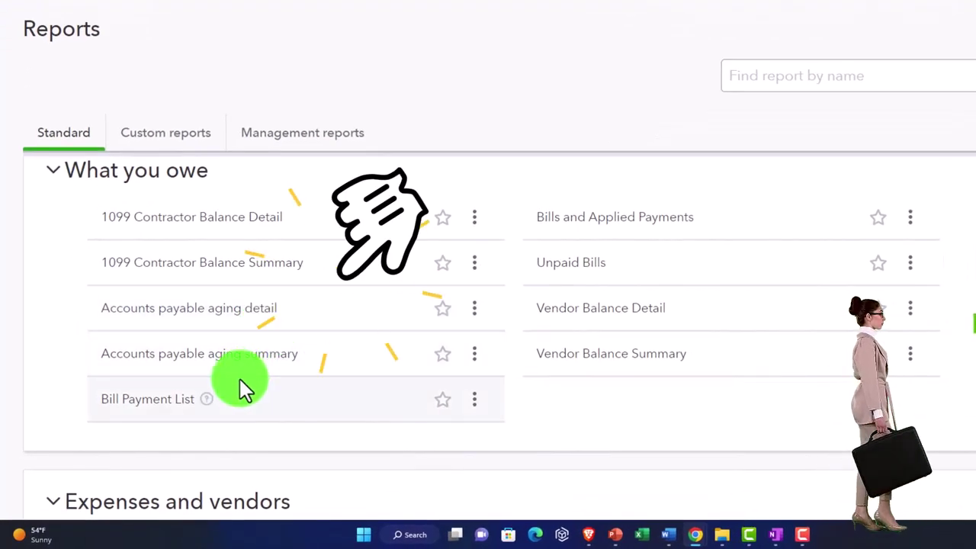
click(603, 312)
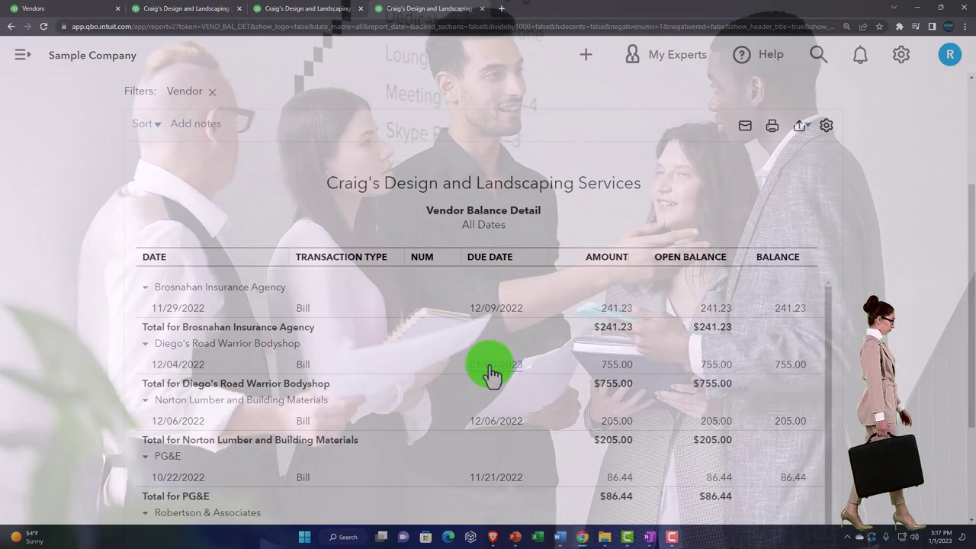
Step: Enlarge the Vendor Balance Detail and compare its bills and total with the pending bills and open balances on the Vendors page
key(ctrl+plus)
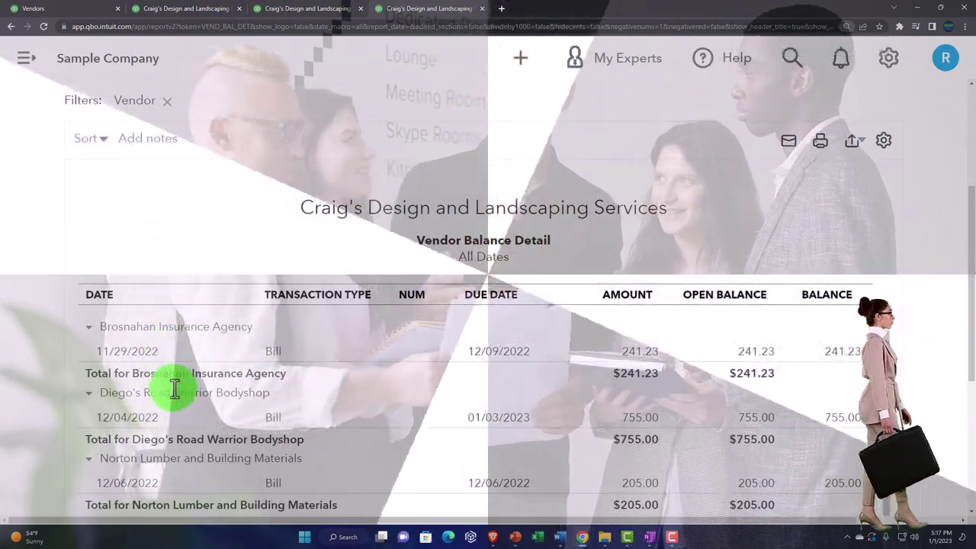
scroll(168, 317, down, 1)
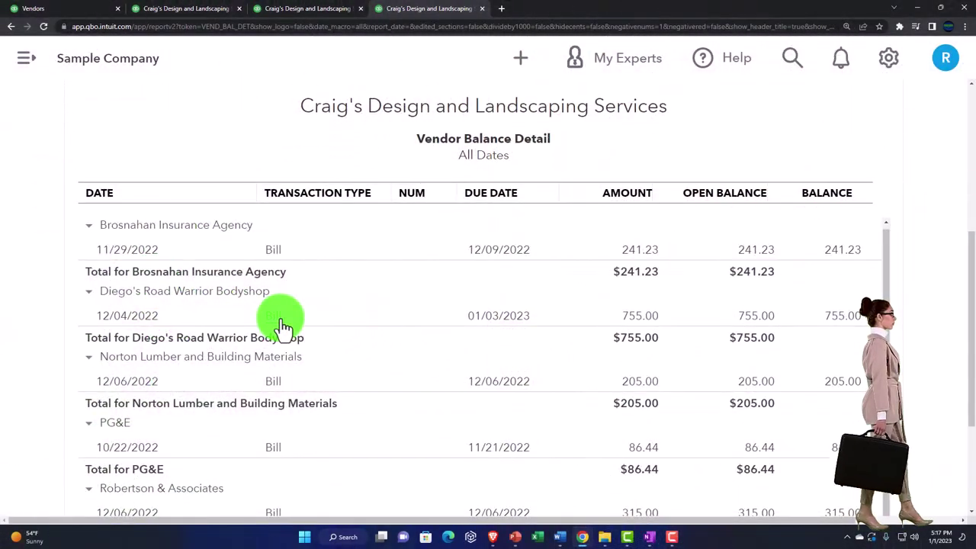
scroll(283, 327, down, 1)
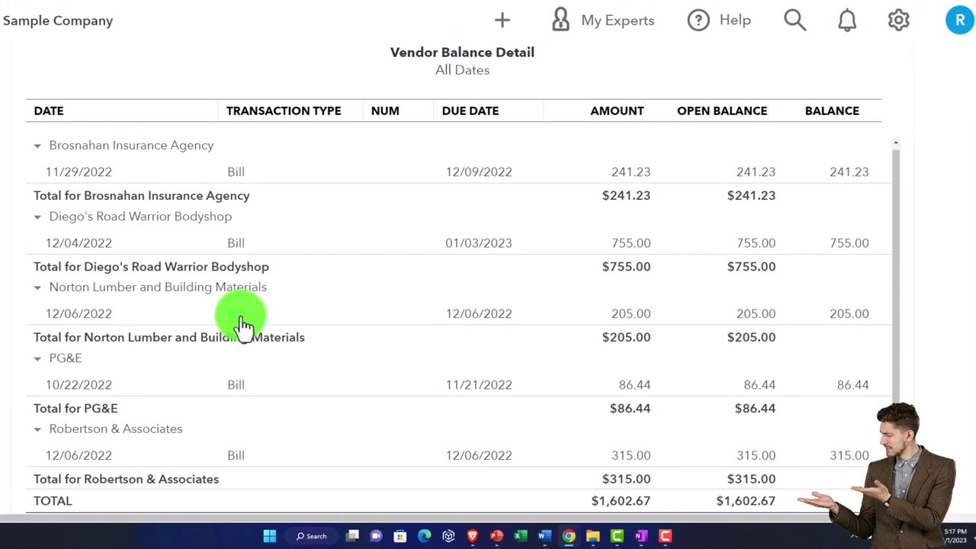
scroll(242, 324, down, 3)
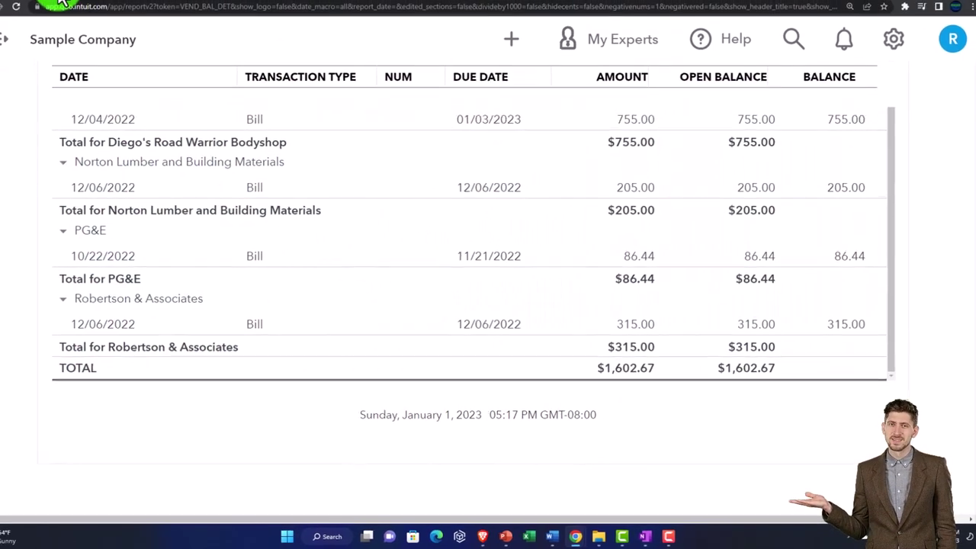
click(86, 16)
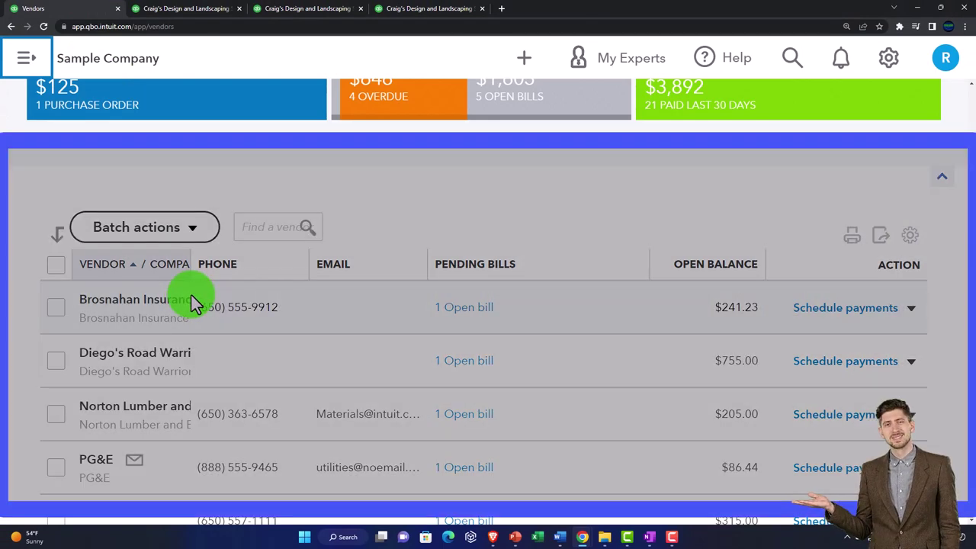
scroll(141, 363, down, 1)
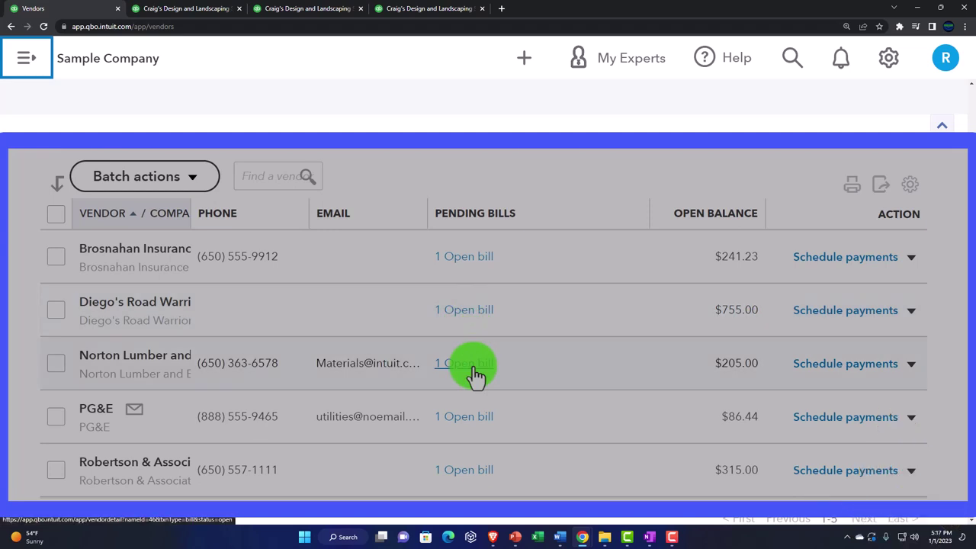
scroll(473, 372, down, 1)
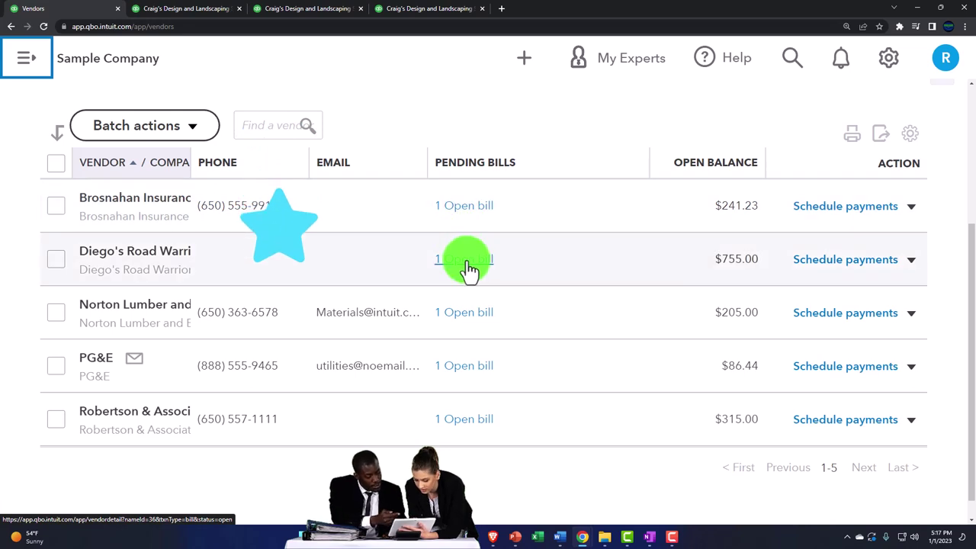
Step: Leave the Vendor Balance Detail for the report list and locate the Unpaid Bills report under What you owe
click(433, 13)
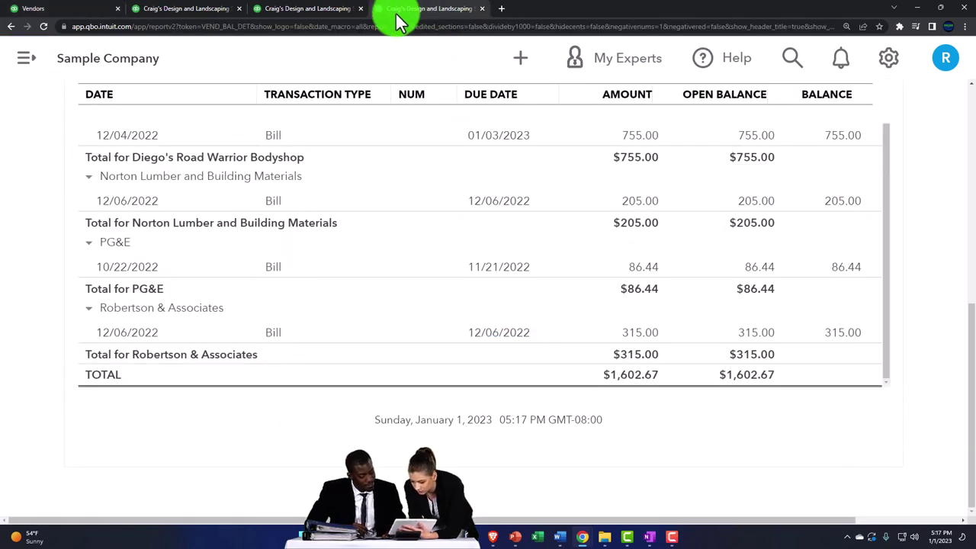
click(21, 68)
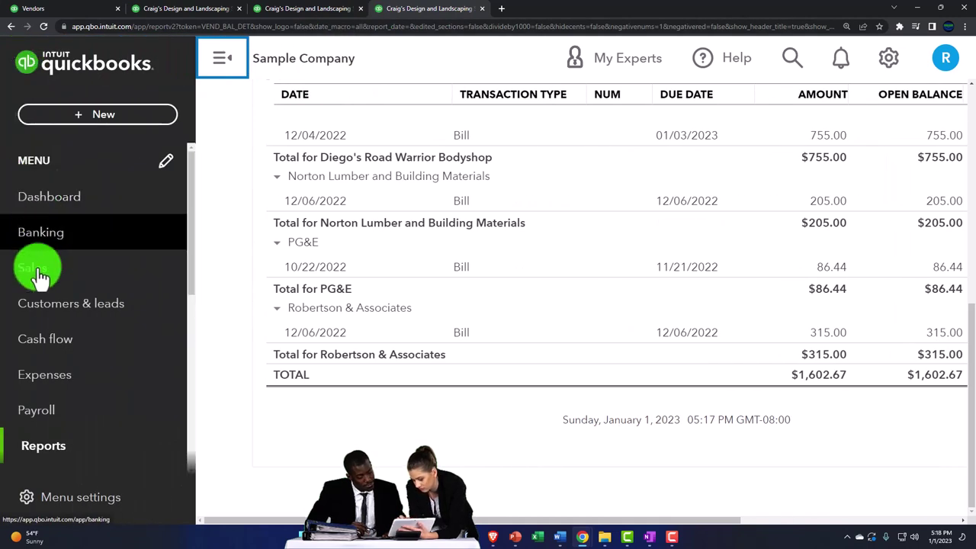
click(44, 450)
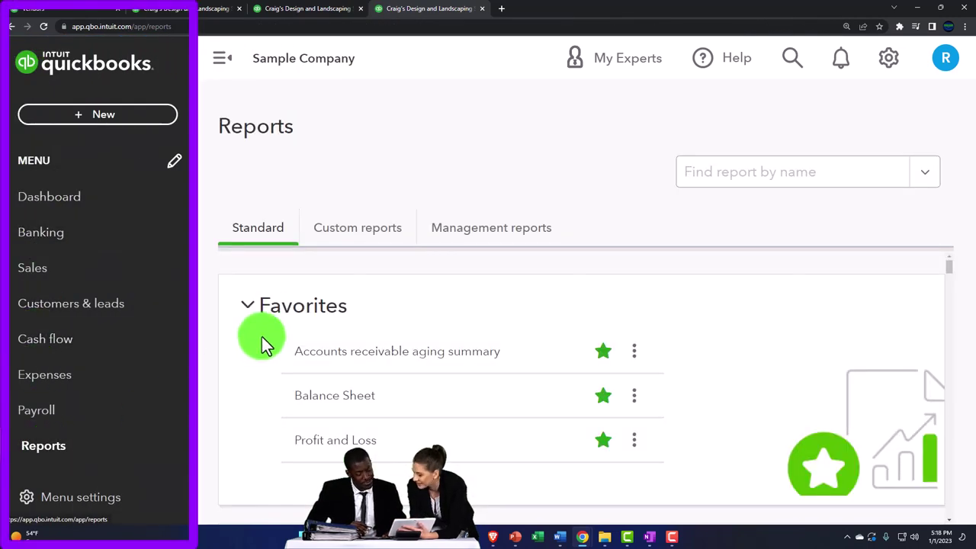
click(224, 74)
scroll(174, 354, down, 10)
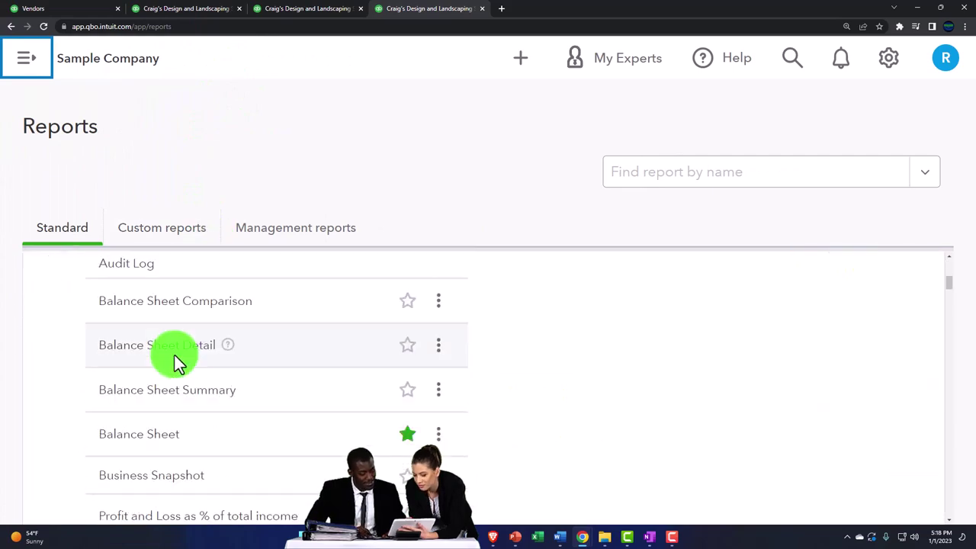
key(ctrl+minus)
scroll(173, 362, down, 15)
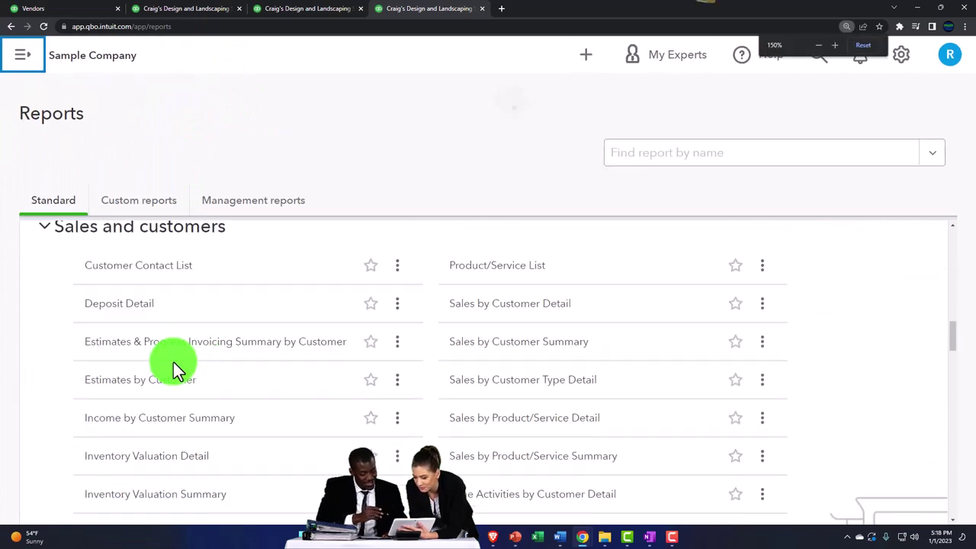
scroll(174, 361, down, 1)
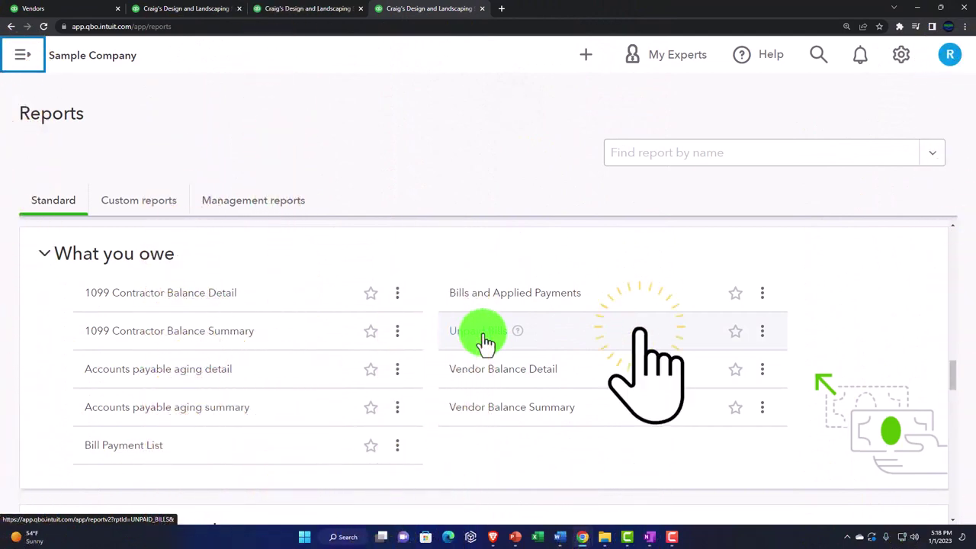
Step: Switch to the Vendors browser tab, show the navigation pane, and open the Expense Transactions page
click(82, 15)
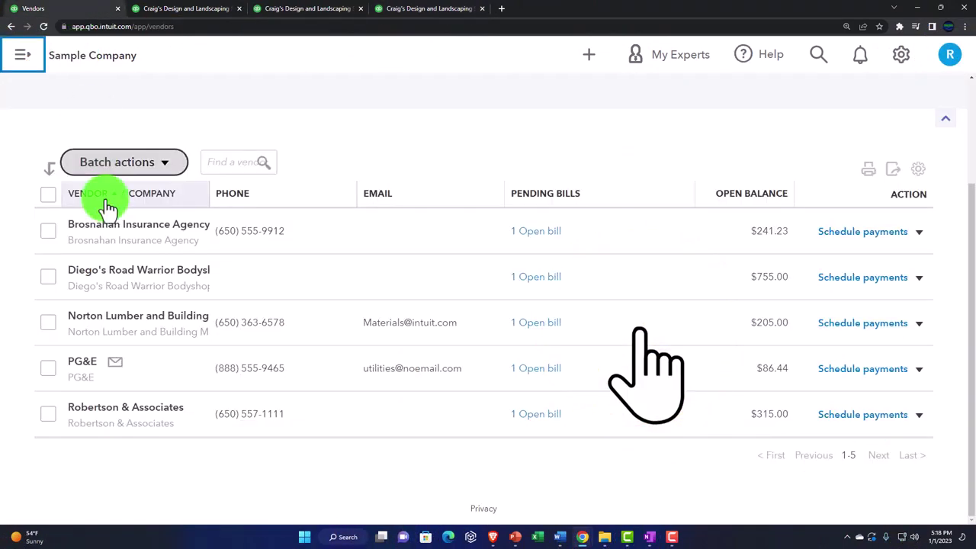
scroll(110, 225, up, 2)
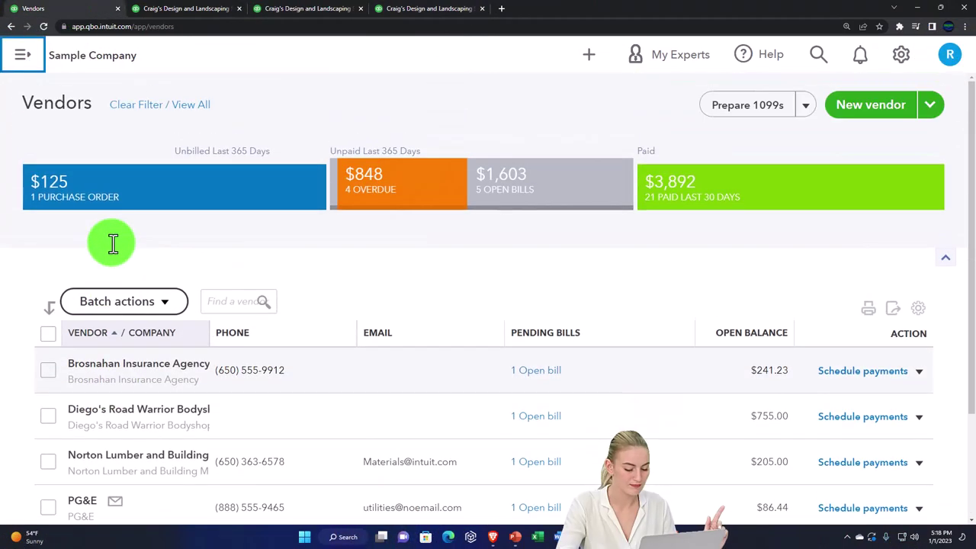
click(19, 60)
click(35, 328)
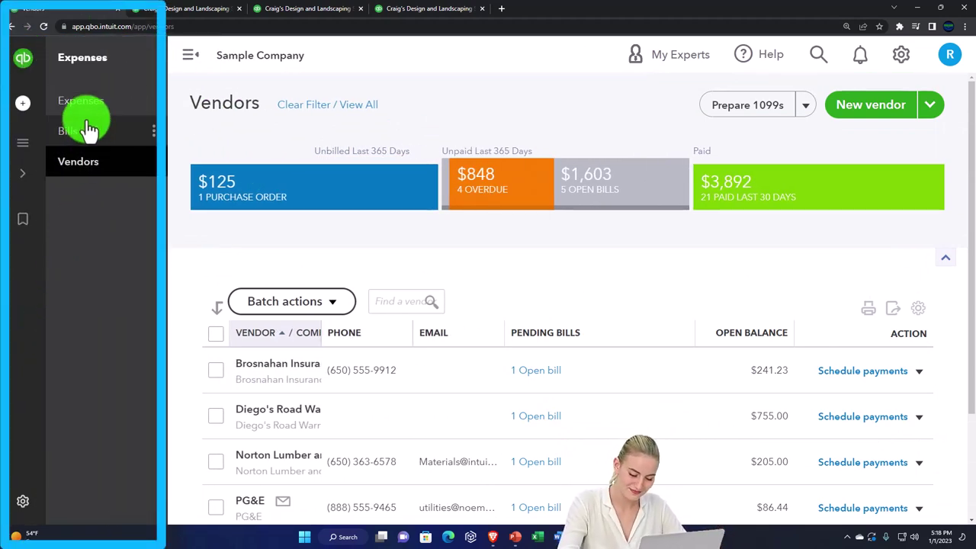
click(86, 113)
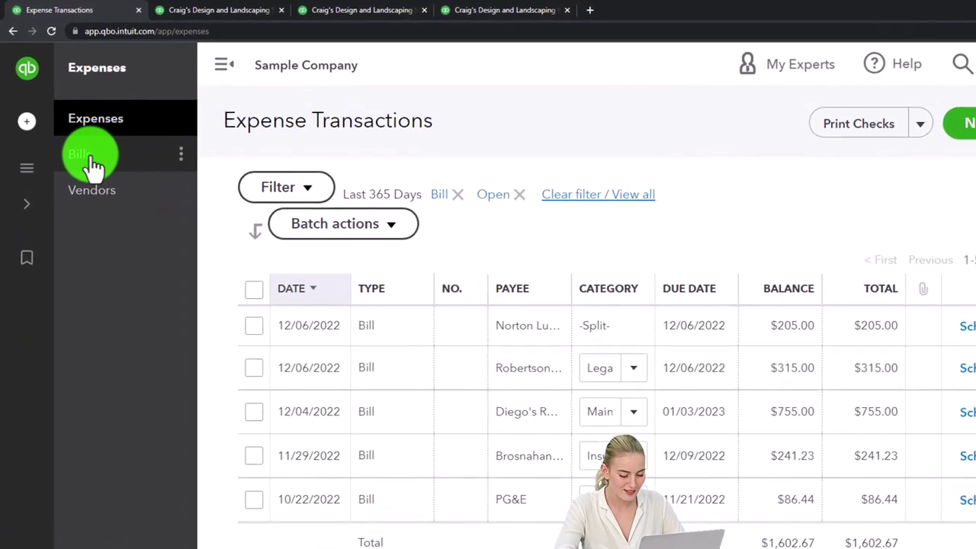
Step: Switch back to the report list tab and open the Accounts payable aging summary under What you owe
click(482, 16)
click(481, 341)
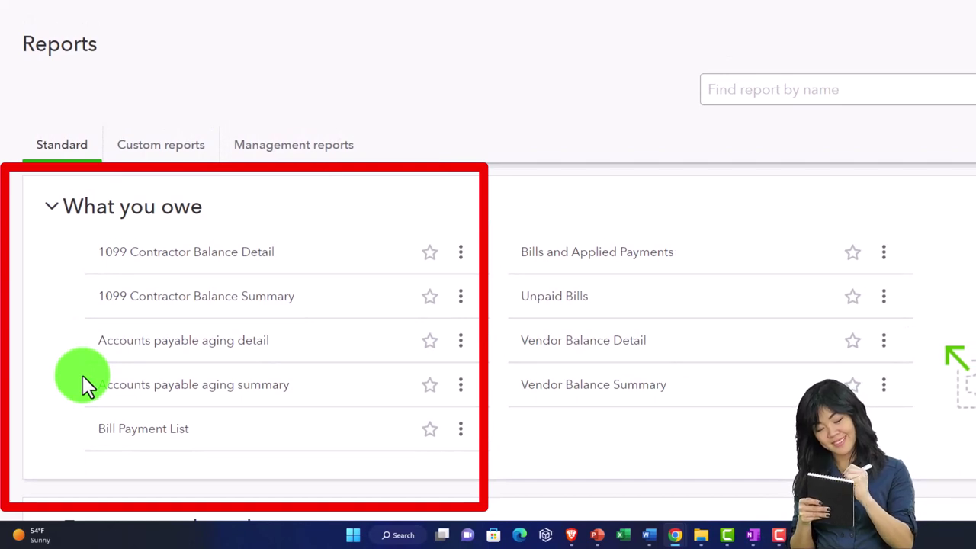
click(124, 388)
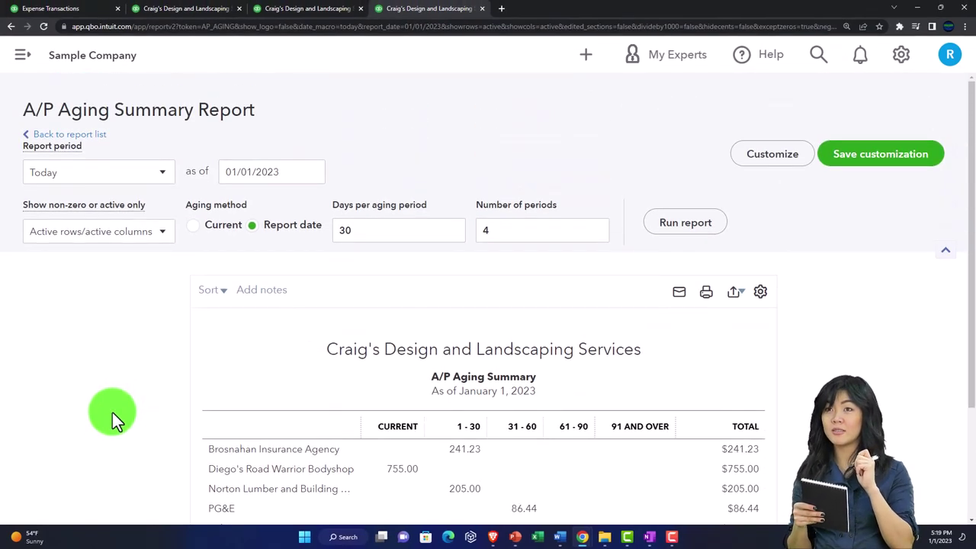
Step: Enlarge the A/P Aging Summary and examine each vendor's balance by aging period and the overall total
key(ctrl+plus)
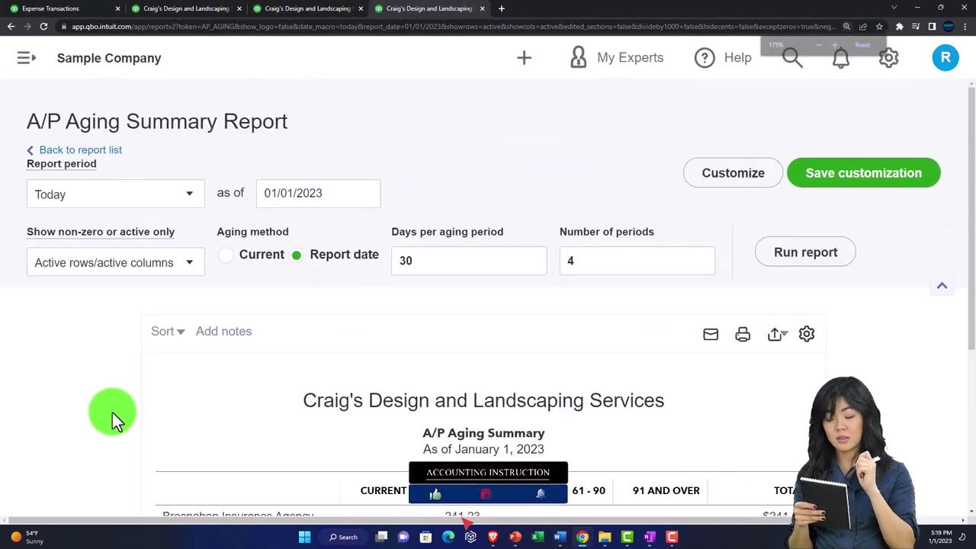
scroll(112, 412, down, 2)
scroll(112, 412, down, 1)
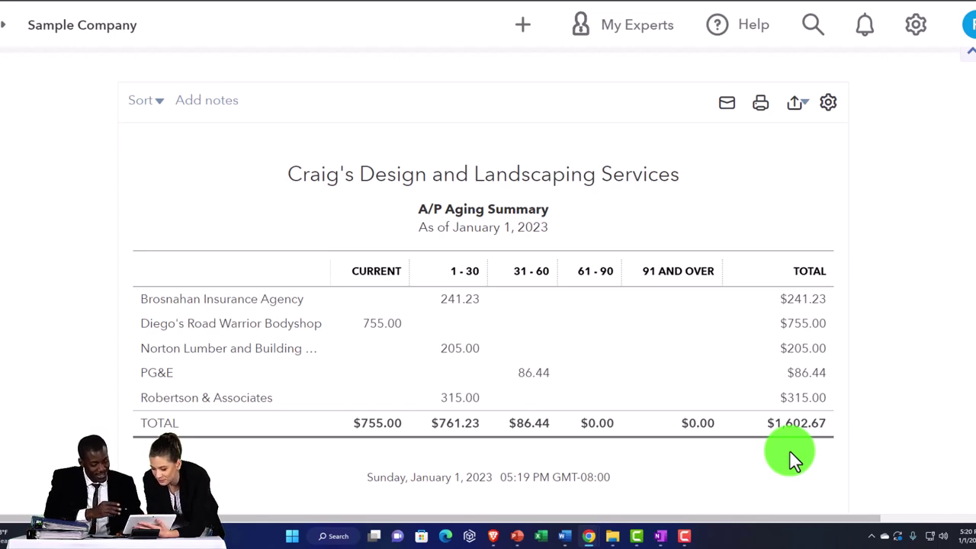
click(443, 298)
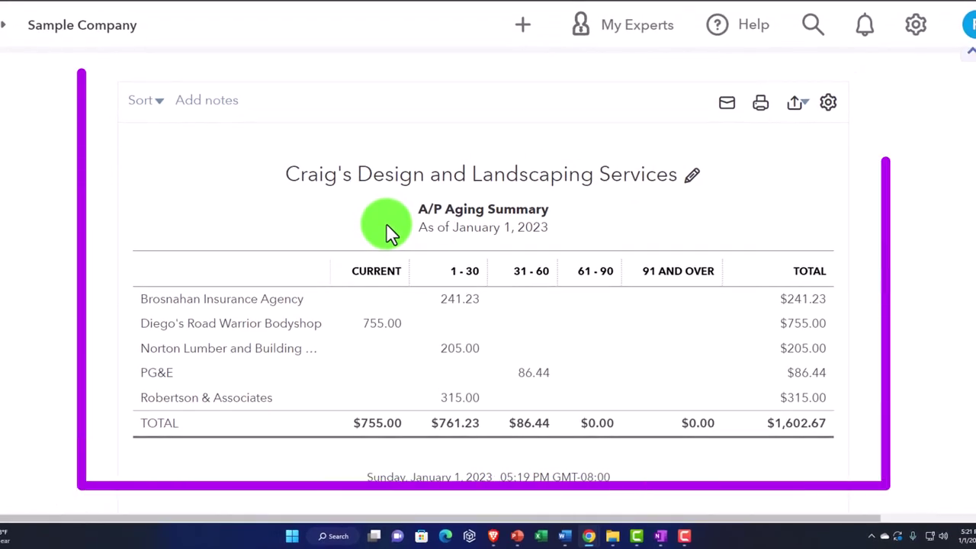
Step: Set the A/P Aging Summary's number of periods to 6, refresh the report, and review the aging columns
scroll(389, 233, up, 3)
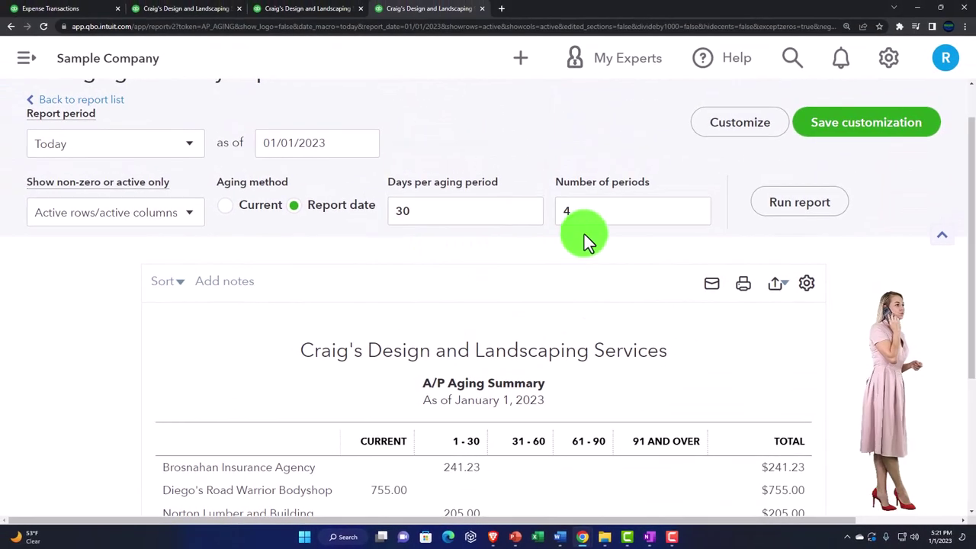
click(561, 211)
text(6)
key(Return)
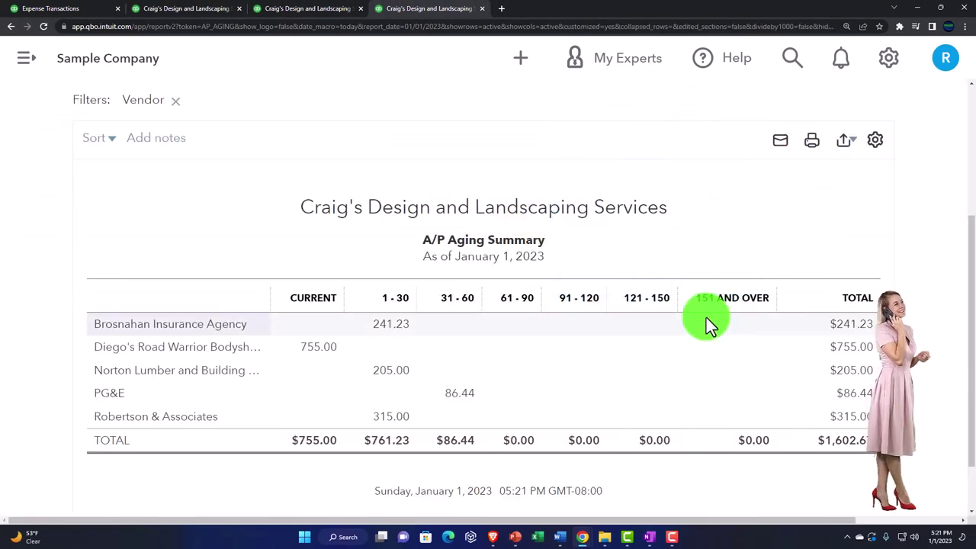
scroll(357, 316, up, 3)
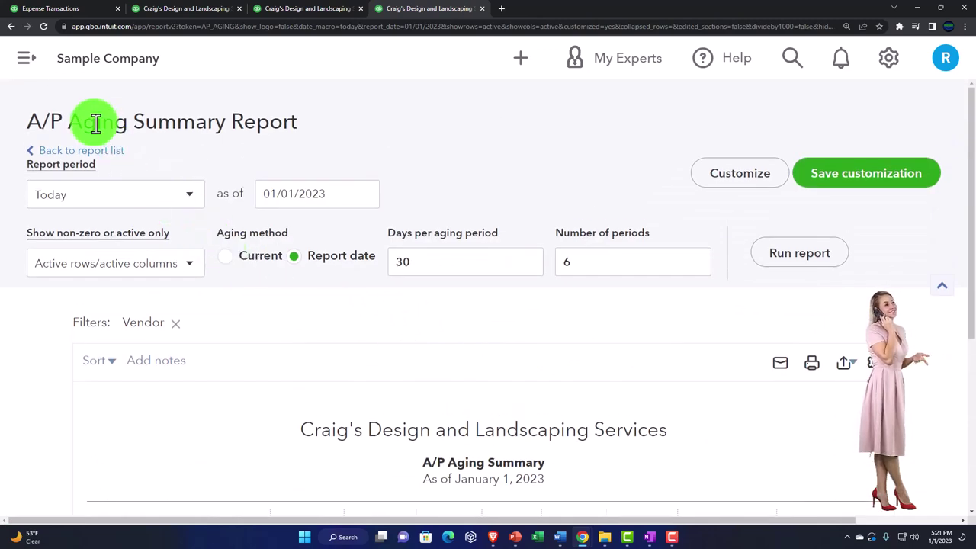
Step: Return to the Reports list and open the Accounts payable aging detail report under What you owe
click(29, 64)
scroll(59, 373, down, 2)
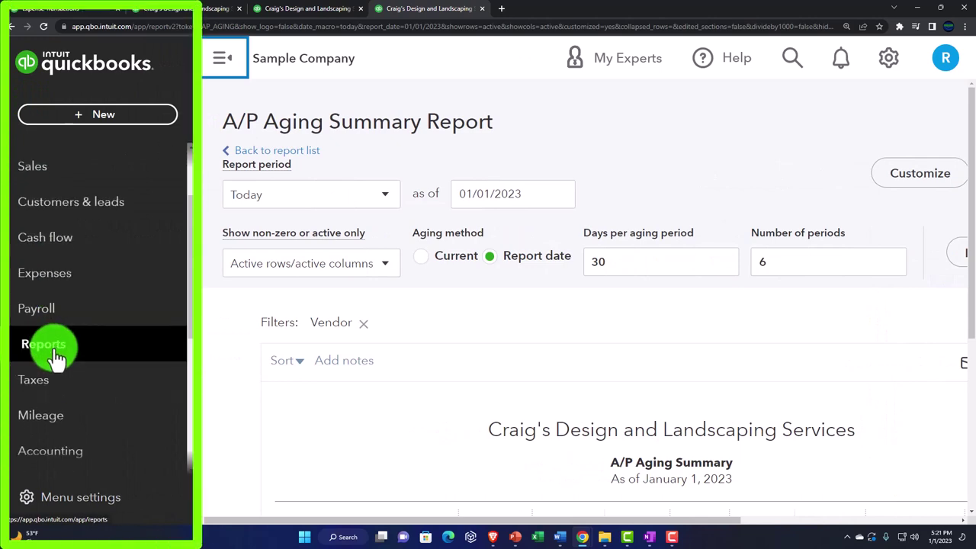
click(57, 356)
click(220, 70)
key(ctrl+minus)
scroll(181, 289, down, 5)
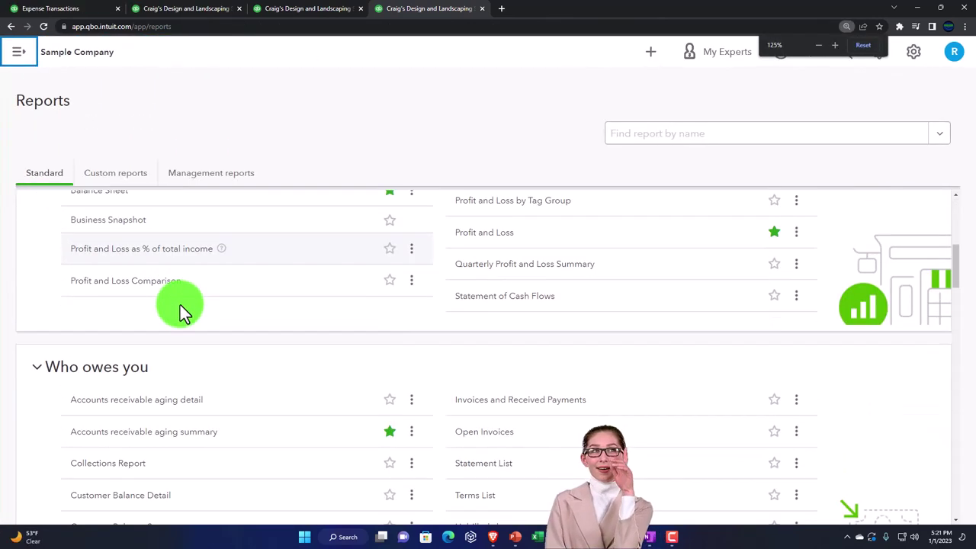
scroll(180, 305, down, 8)
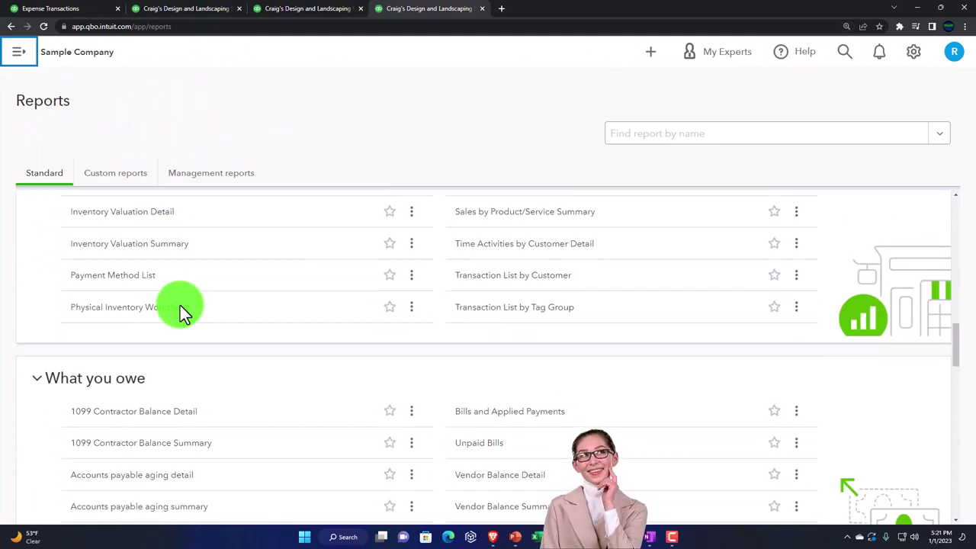
scroll(180, 305, down, 1)
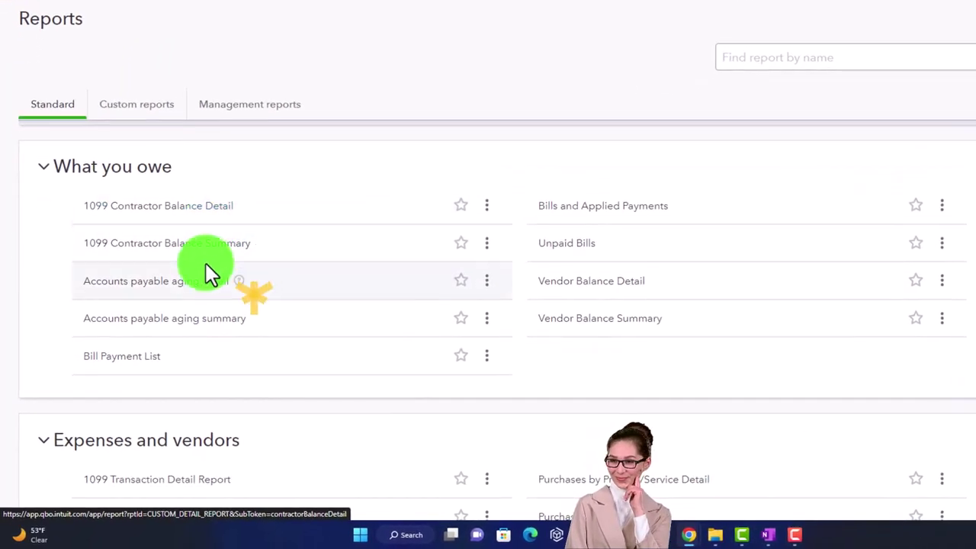
click(196, 284)
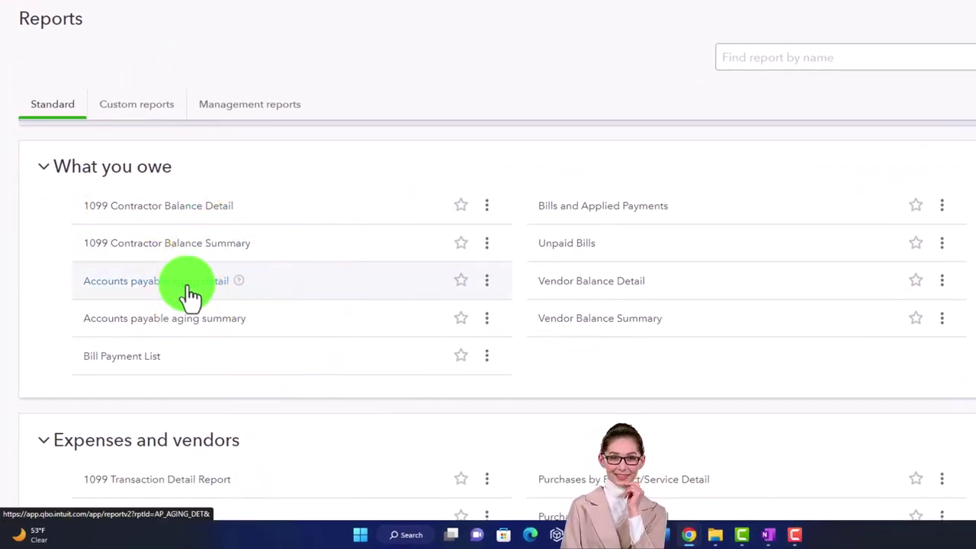
Step: Enlarge the A/P Aging Detail report and examine the open bills grouped by days past due
scroll(161, 328, down, 1)
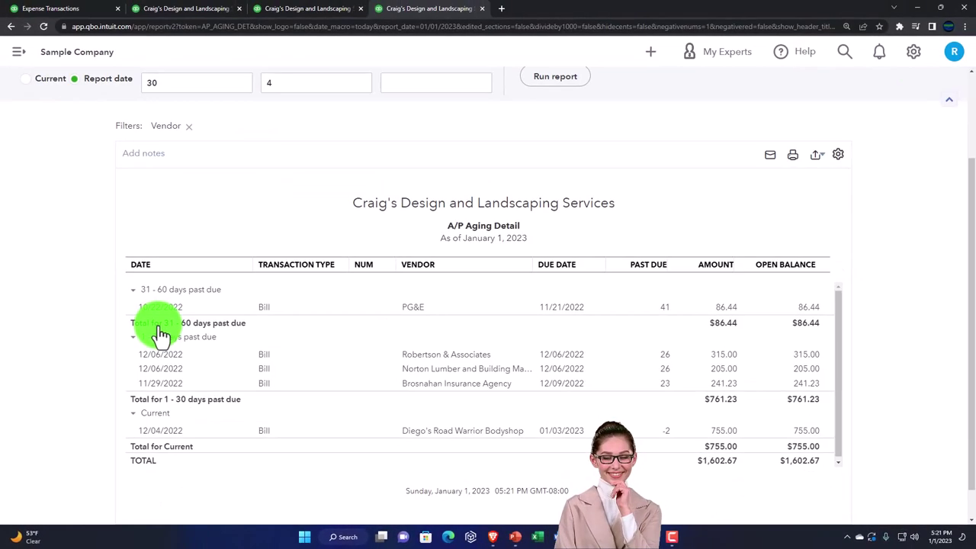
key(ctrl+plus)
key(ctrl+plus)
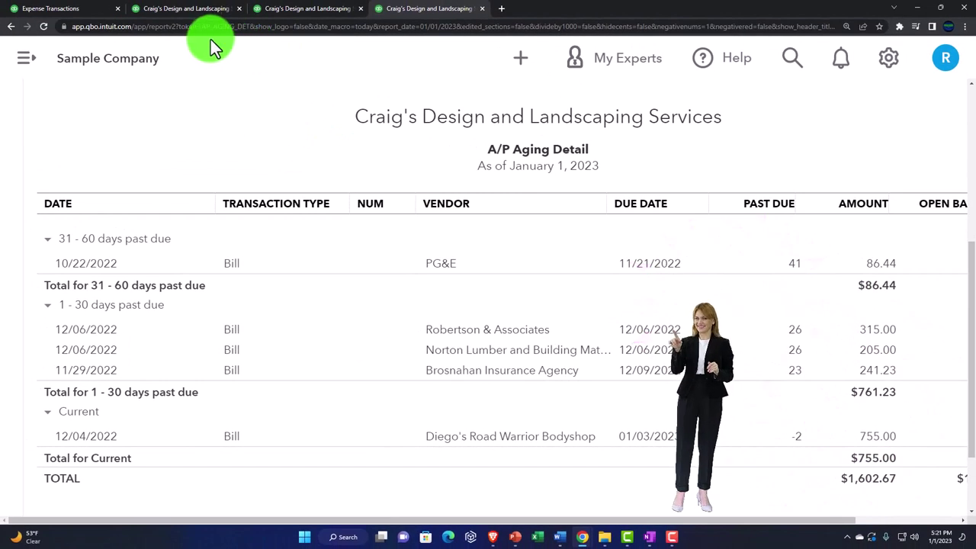
Step: Switch to the Expense Transactions browser tab and change QuickBooks from Accountant view to Business view
click(76, 11)
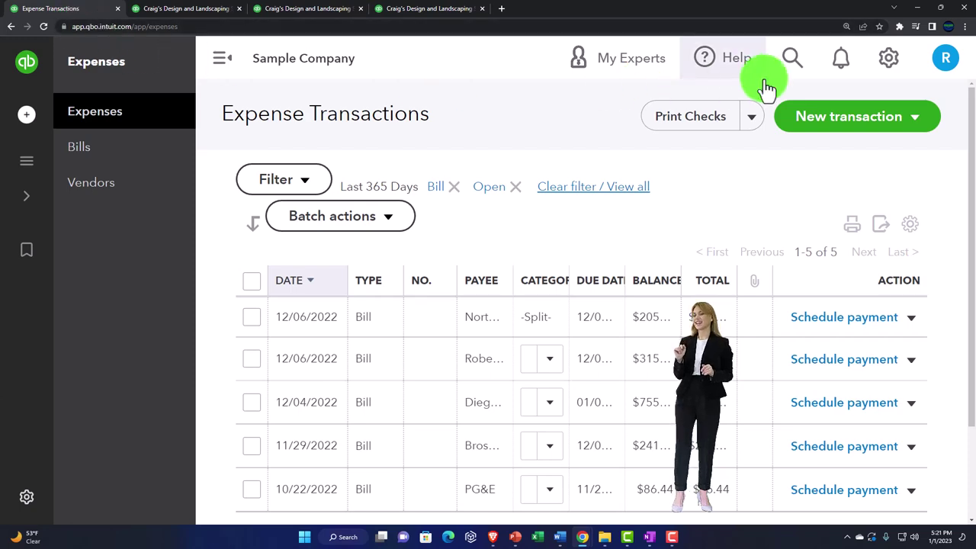
click(884, 60)
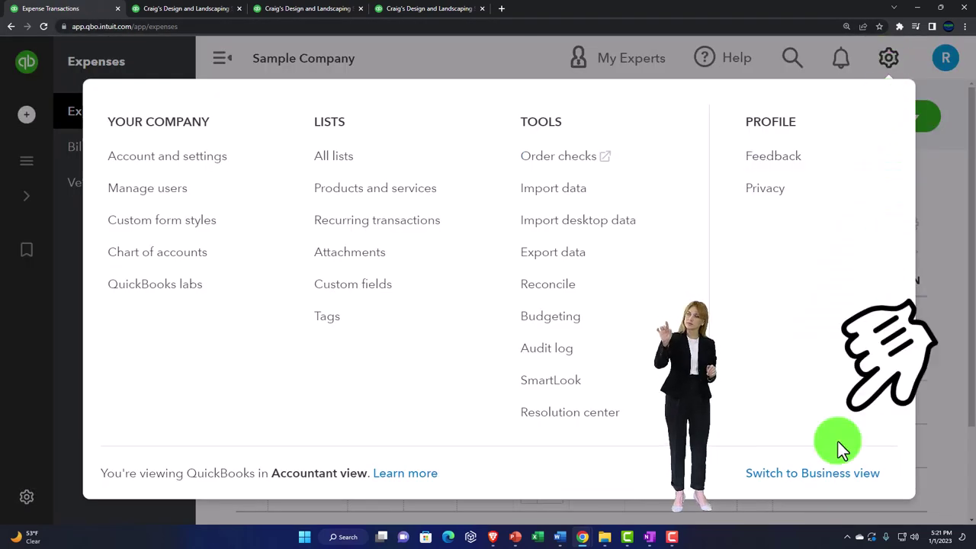
click(833, 474)
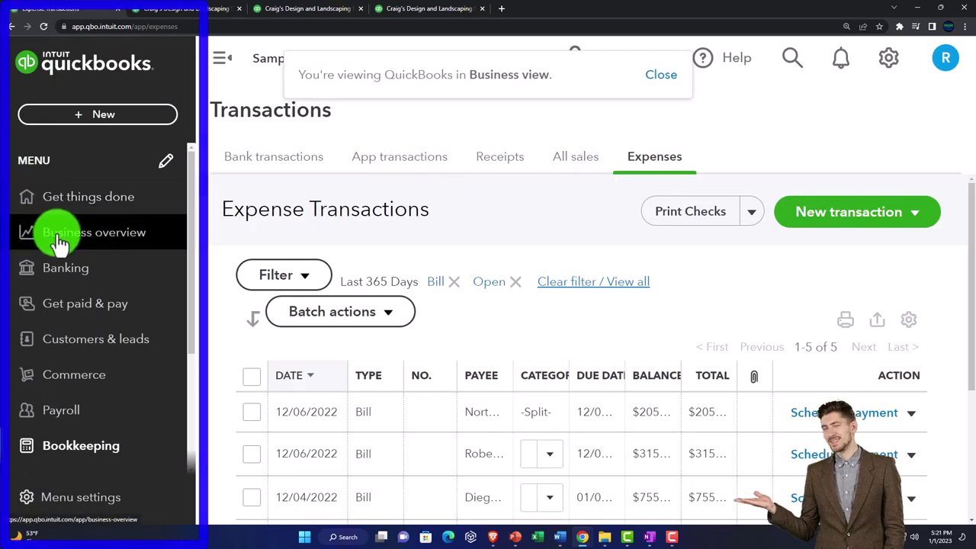
Step: Locate the Reports page under Business overview and go back to the main navigation menu
click(59, 241)
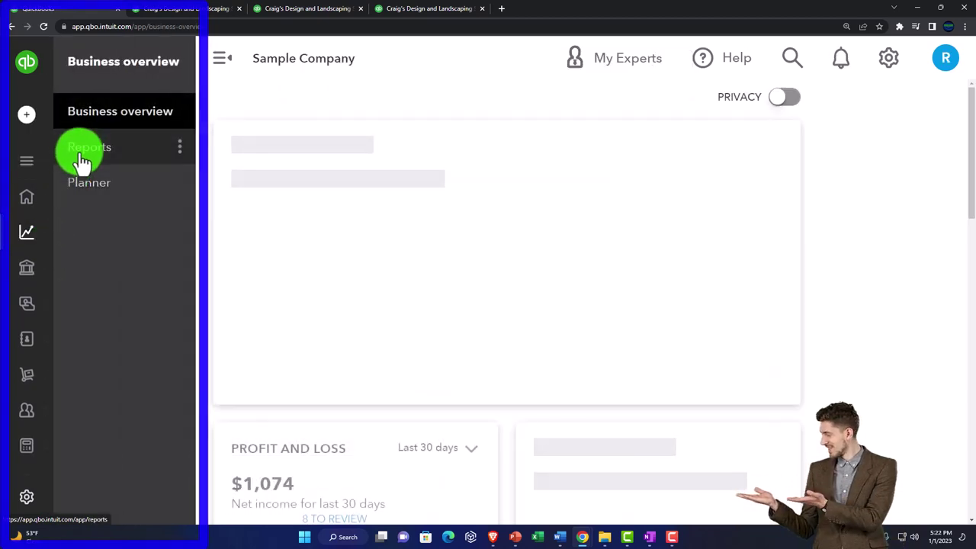
click(83, 160)
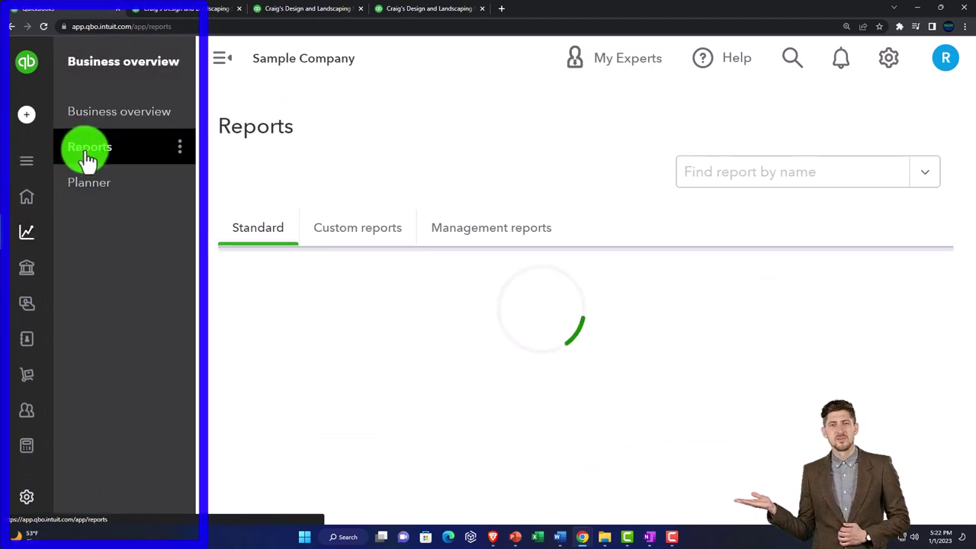
click(33, 169)
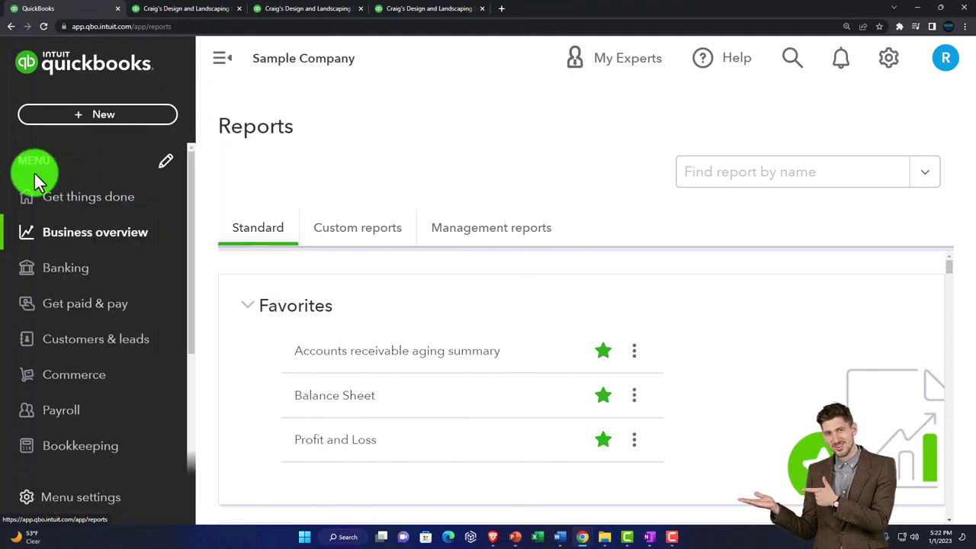
Step: Under Get paid & pay, review the vendors' open balances and the list of unpaid bills
click(58, 307)
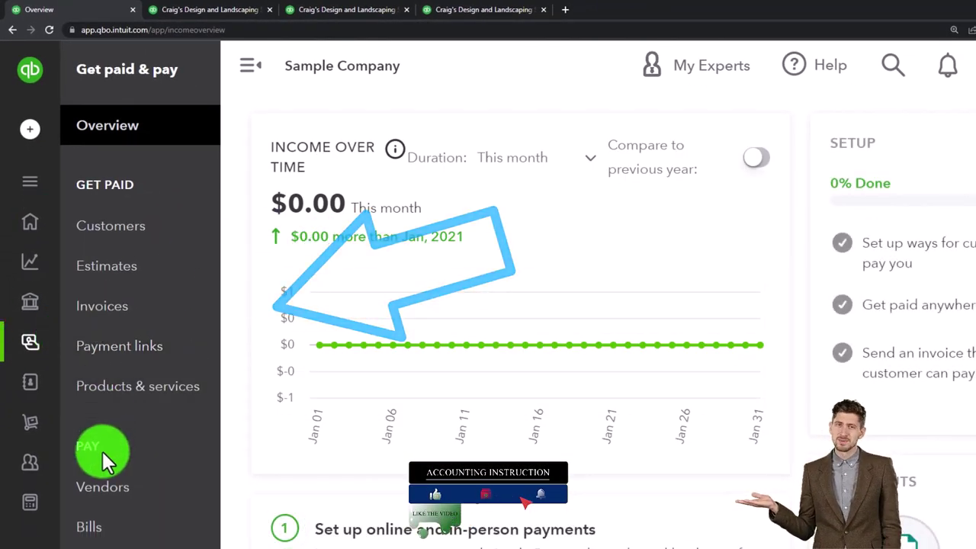
click(103, 488)
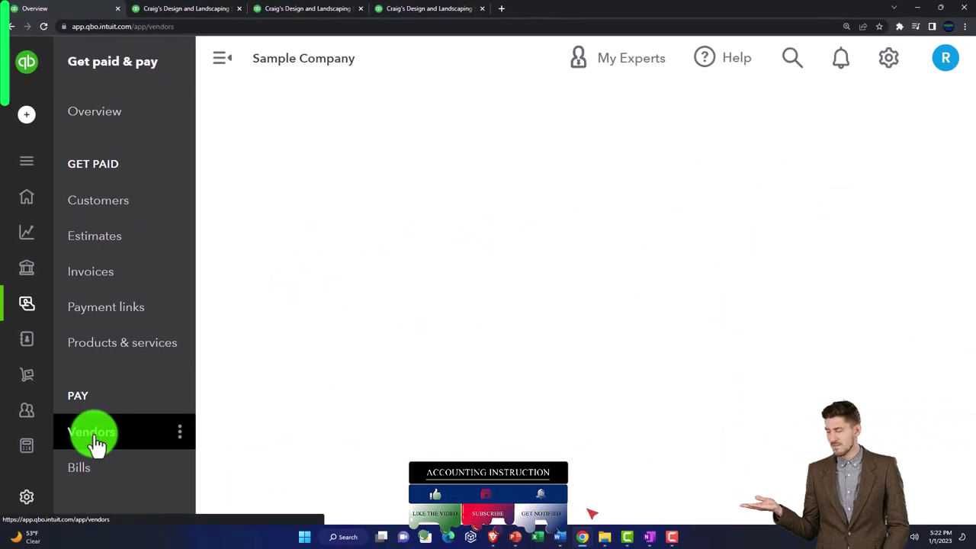
scroll(475, 343, down, 3)
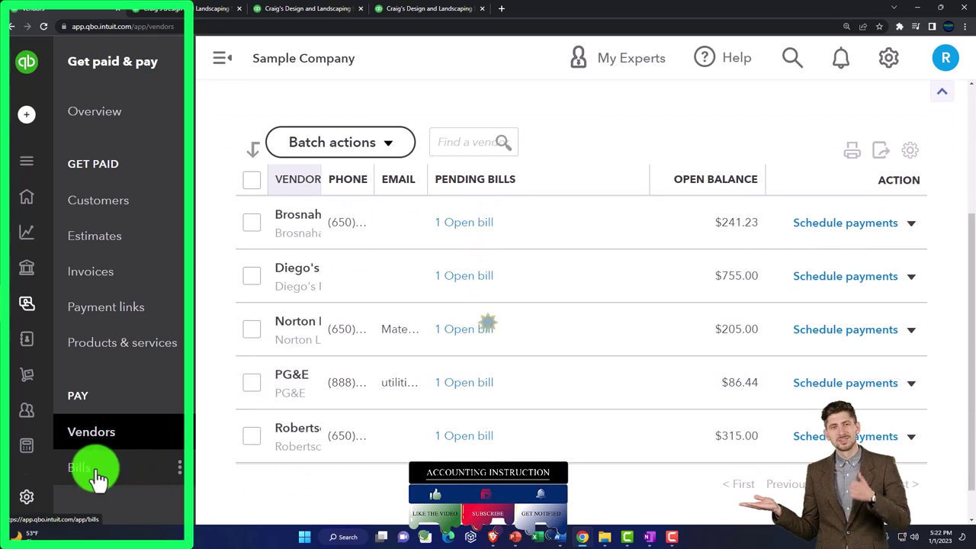
click(122, 471)
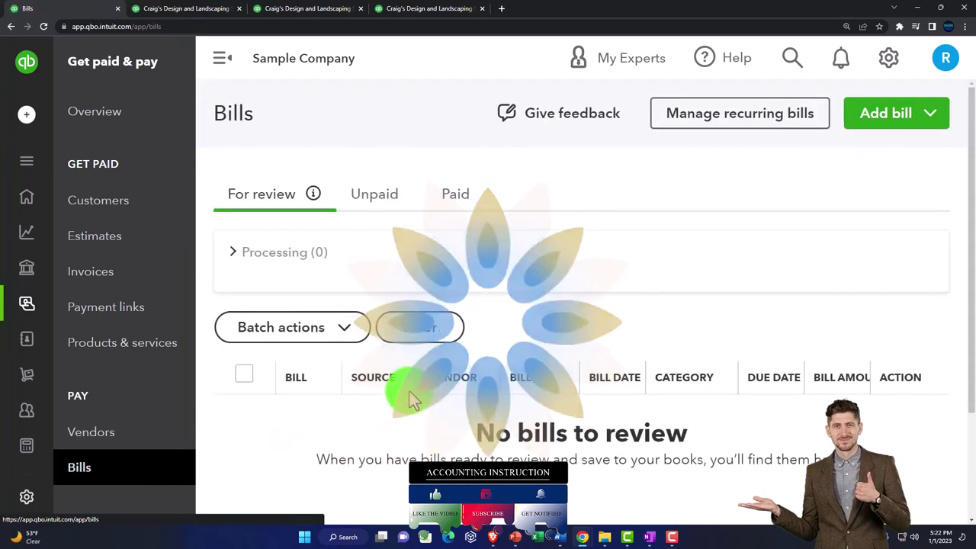
click(375, 197)
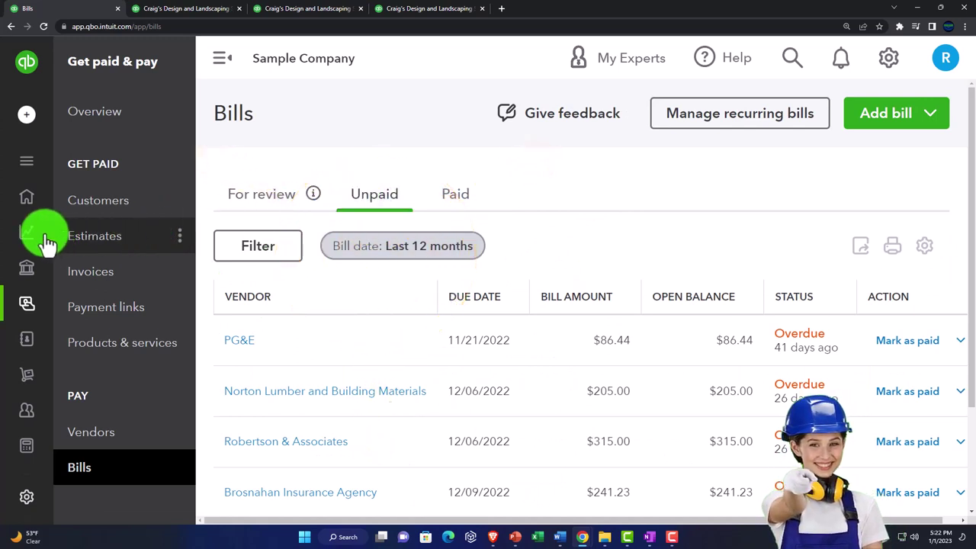
Step: Open the Expenses transactions under Bookkeeping, hide the navigation pane, and review the open bills and their total
mouse_move(38, 236)
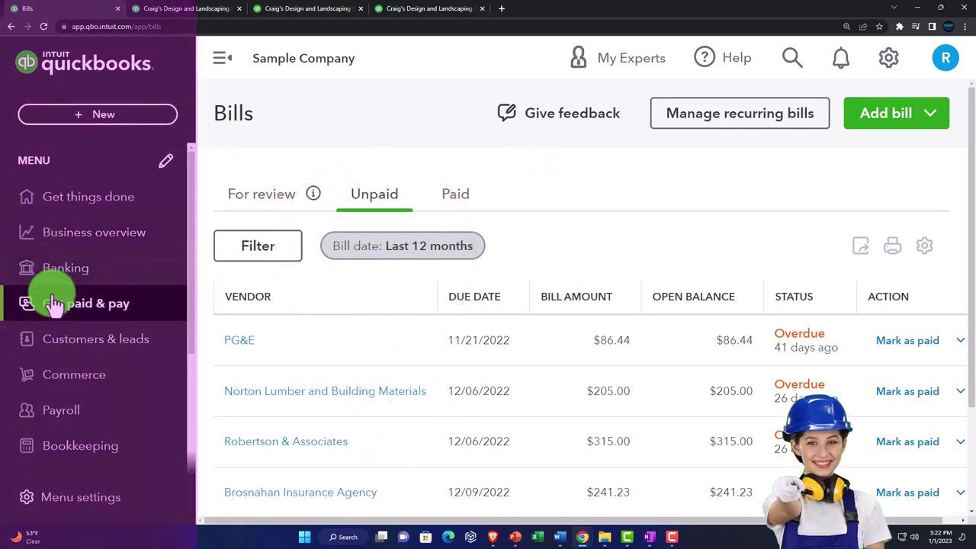
click(71, 448)
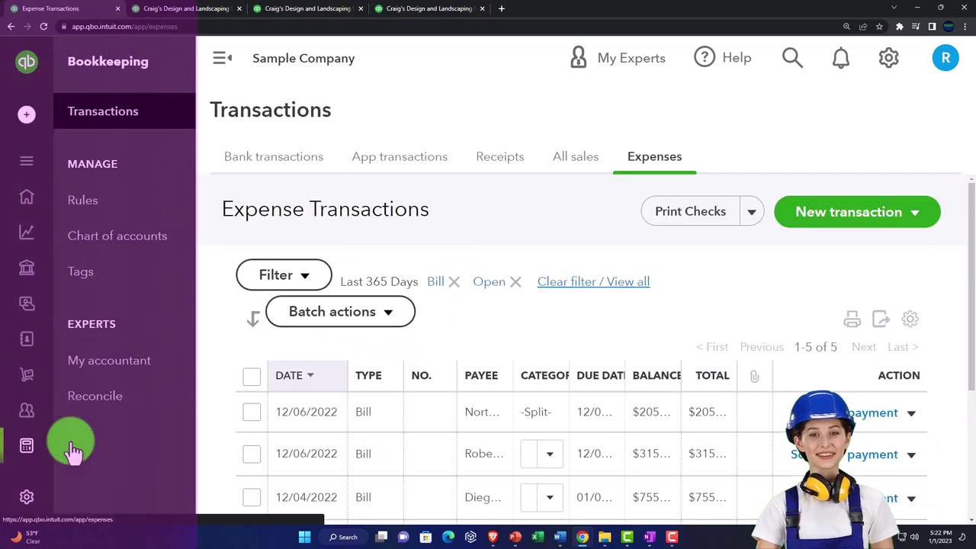
click(210, 69)
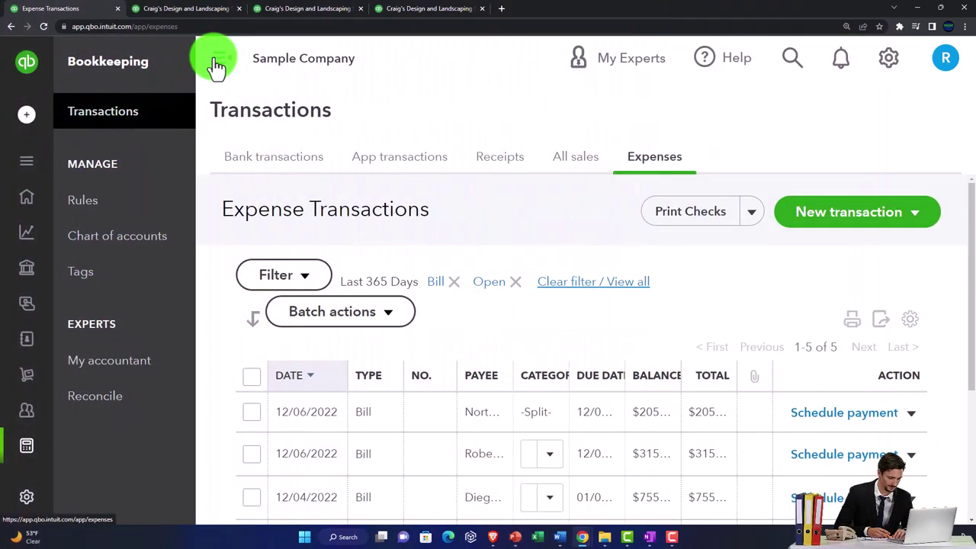
click(217, 65)
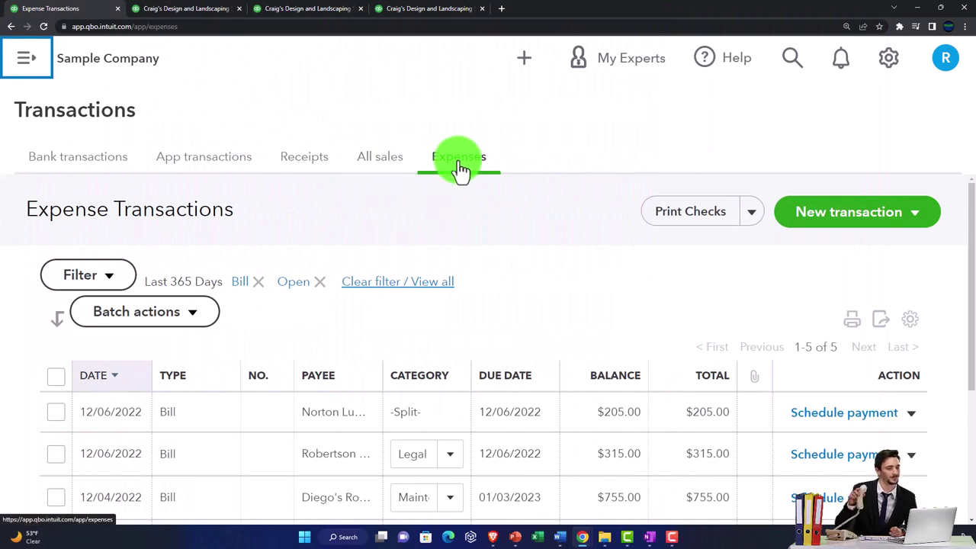
scroll(497, 257, down, 2)
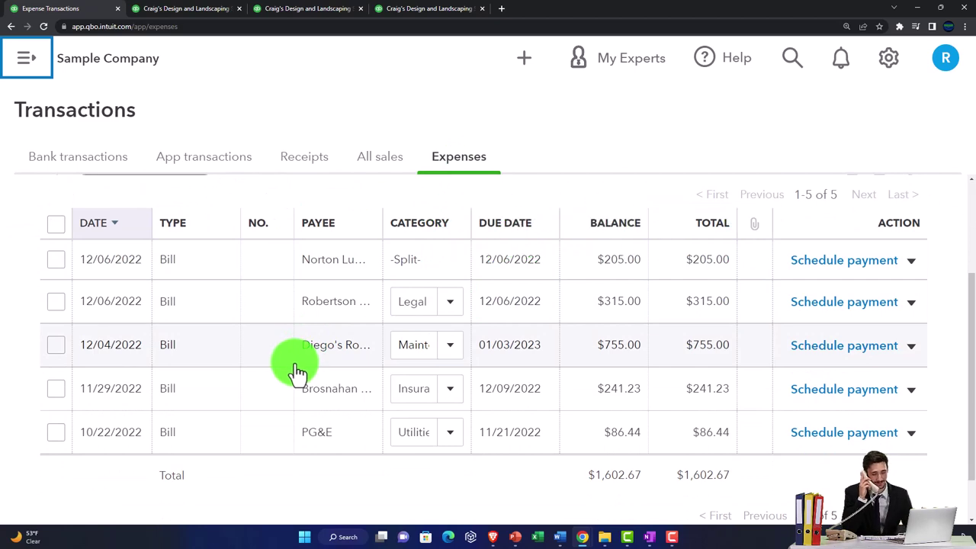
scroll(301, 374, up, 2)
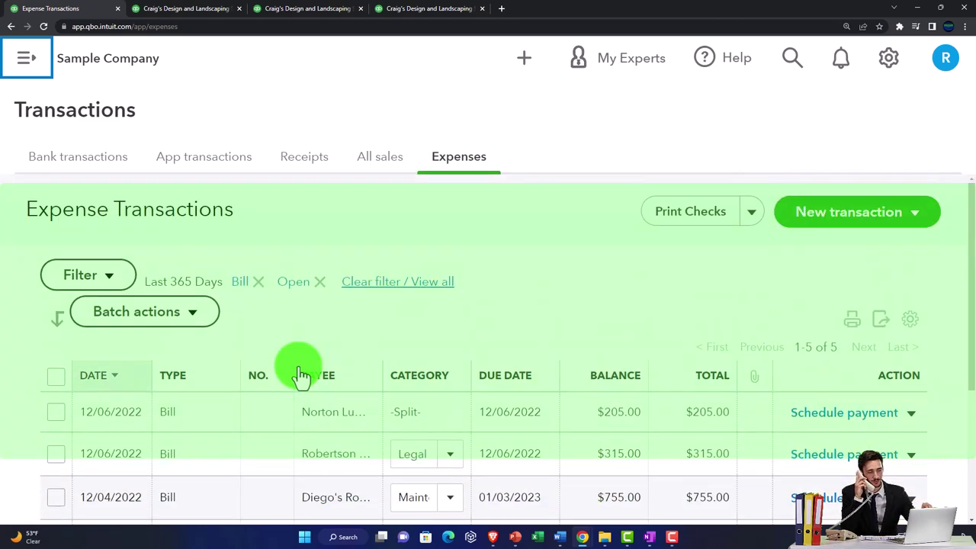